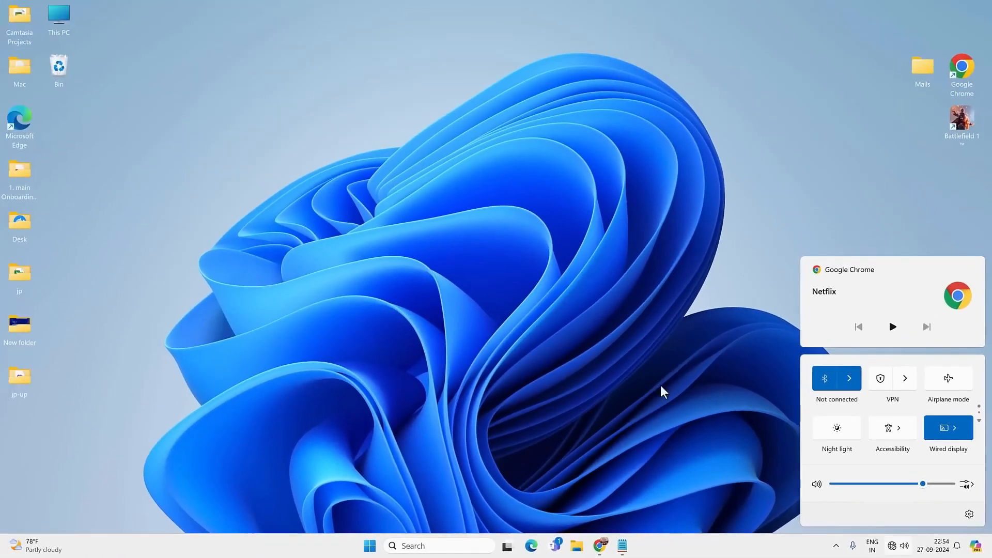
Check the Network & internet page in Windows Settings for available connections, and close Settings.
{"action": "left_click", "coordinate": [450, 543]}
{"action": "type", "text": "settings"}
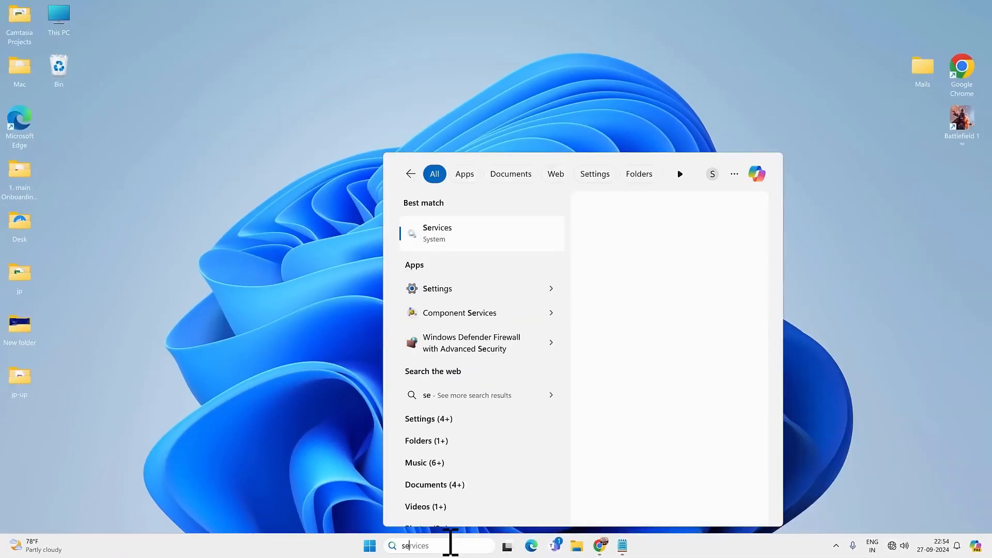
{"action": "left_click", "coordinate": [522, 222]}
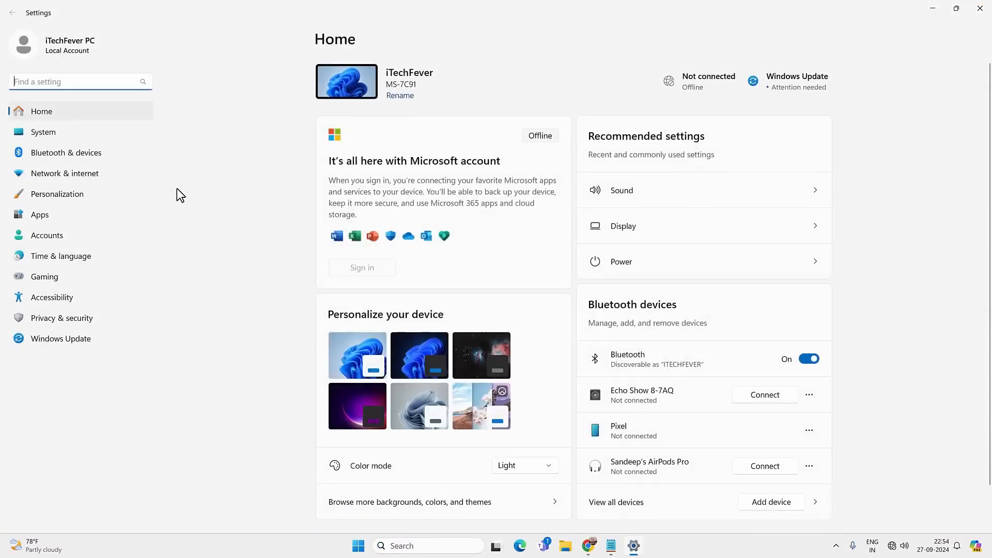
{"action": "left_click", "coordinate": [81, 174]}
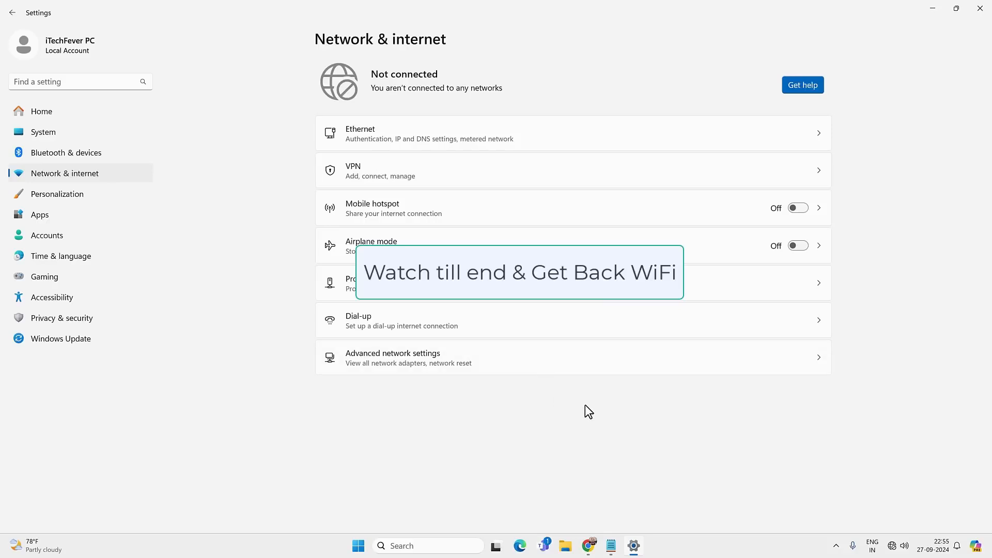
{"action": "left_click", "coordinate": [988, 11]}
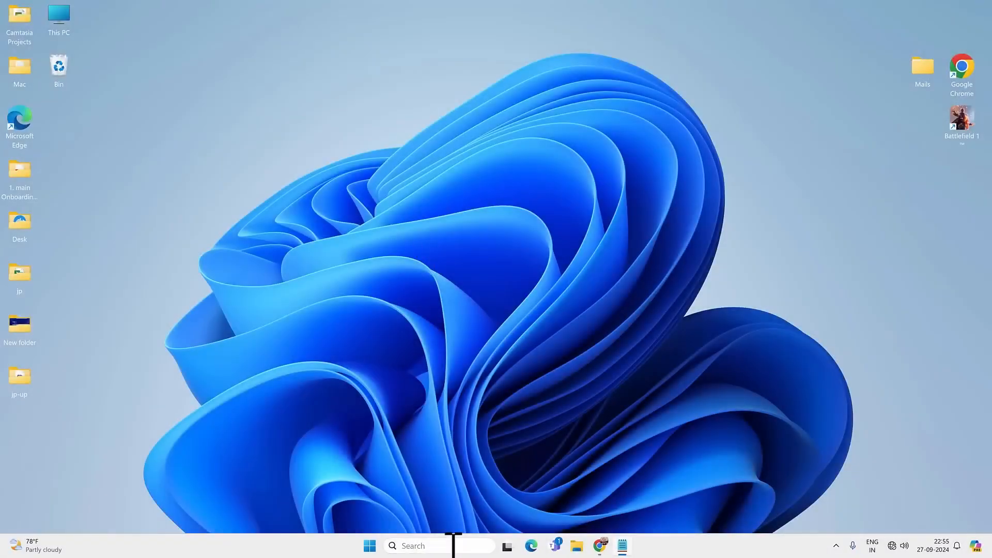
Ping 127.1.1.1 from Command Prompt to test the network stack, and close the console.
{"action": "left_click", "coordinate": [453, 545]}
{"action": "type", "text": "cmd"}
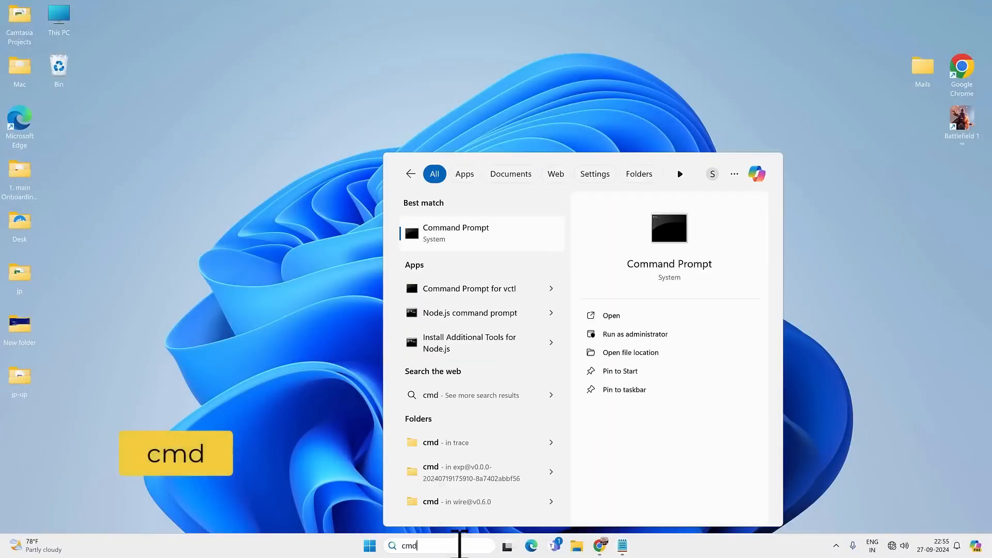
{"action": "left_click", "coordinate": [516, 227]}
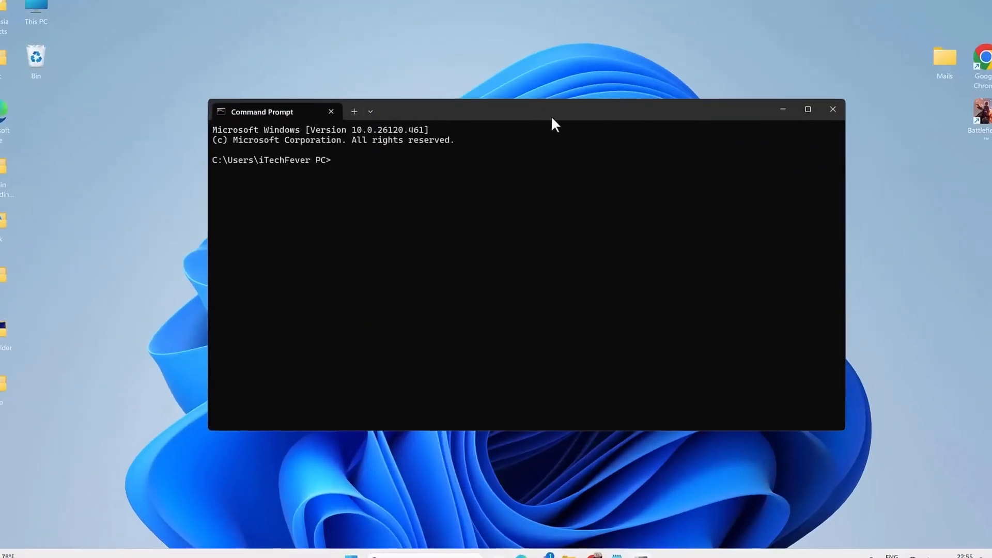
{"action": "type", "text": "ping "}
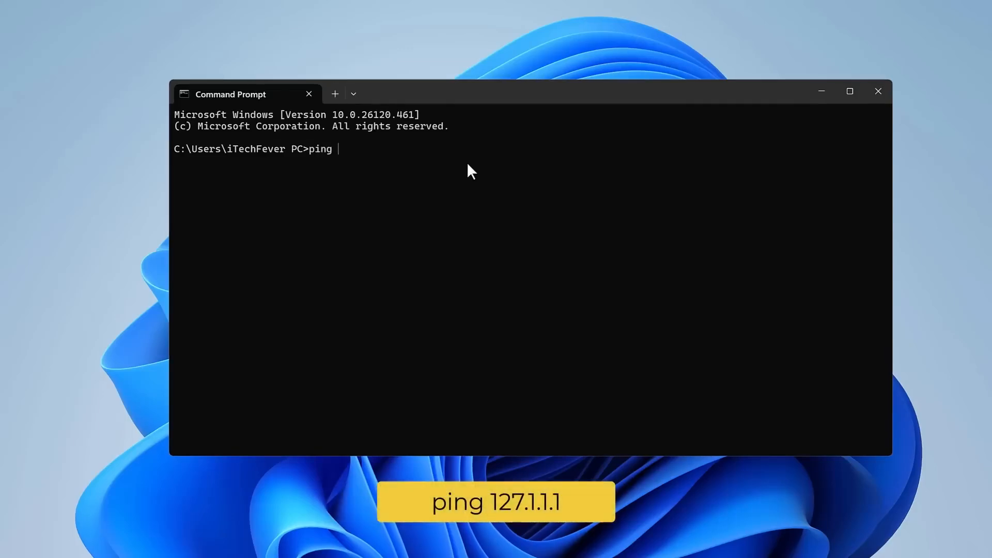
{"action": "type", "text": "127.1.1.1"}
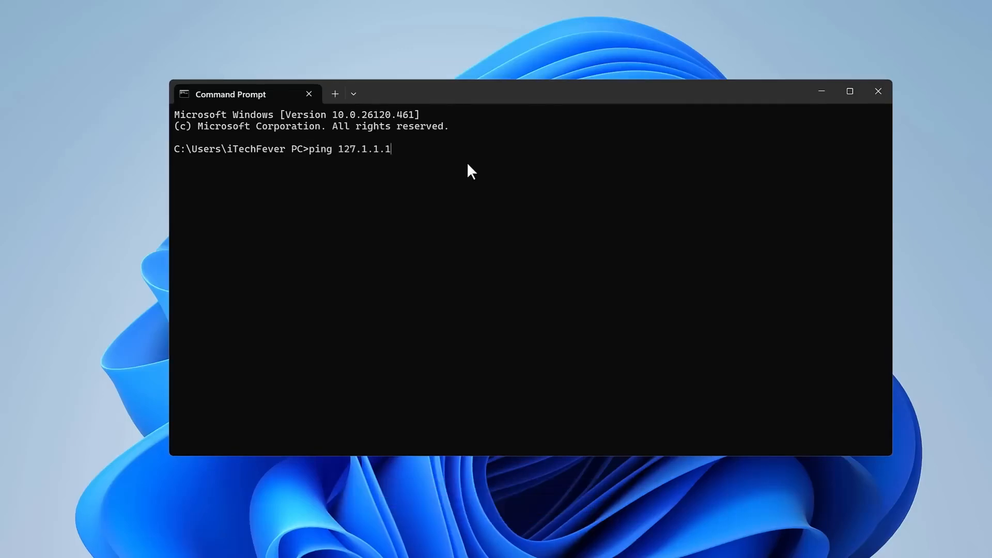
{"action": "key", "text": "Return"}
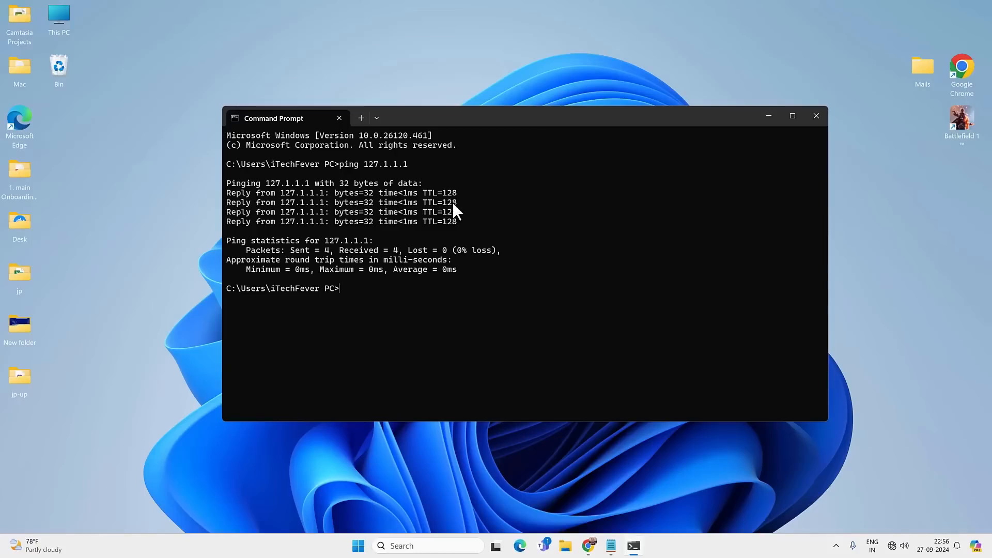
{"action": "left_click", "coordinate": [816, 116]}
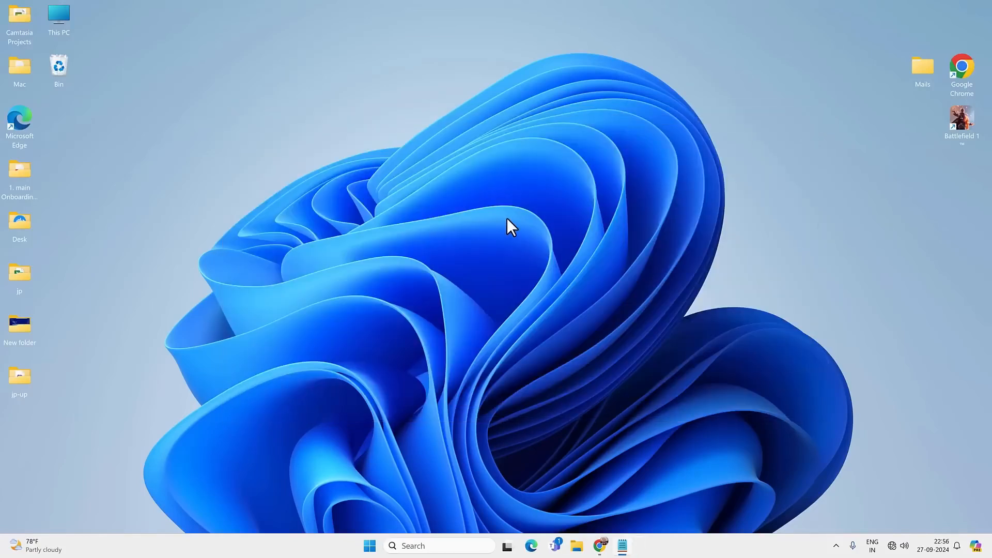
Open Internet Options from the Control Panel and move its dialog over the Control Panel window.
{"action": "left_click", "coordinate": [449, 545]}
{"action": "type", "text": "control"}
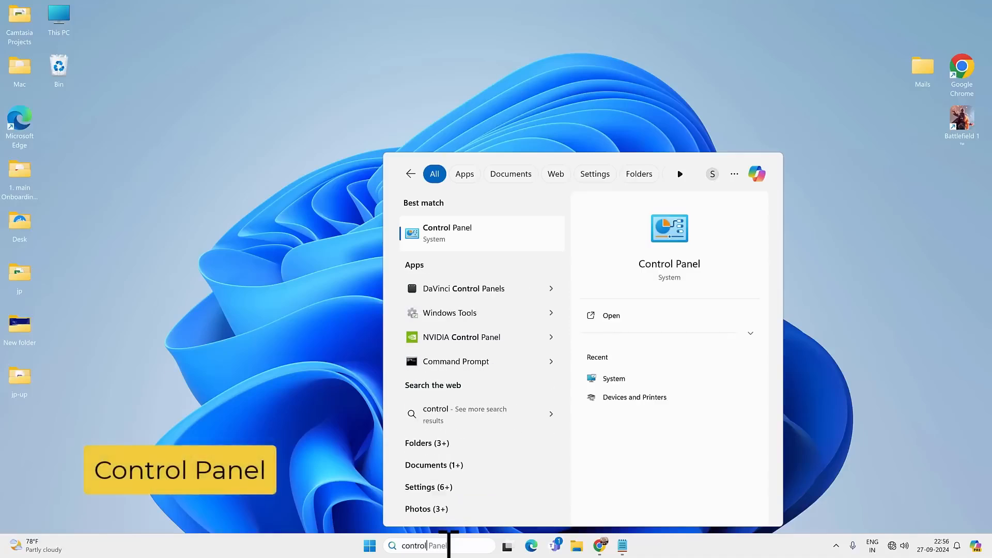
{"action": "left_click", "coordinate": [446, 228]}
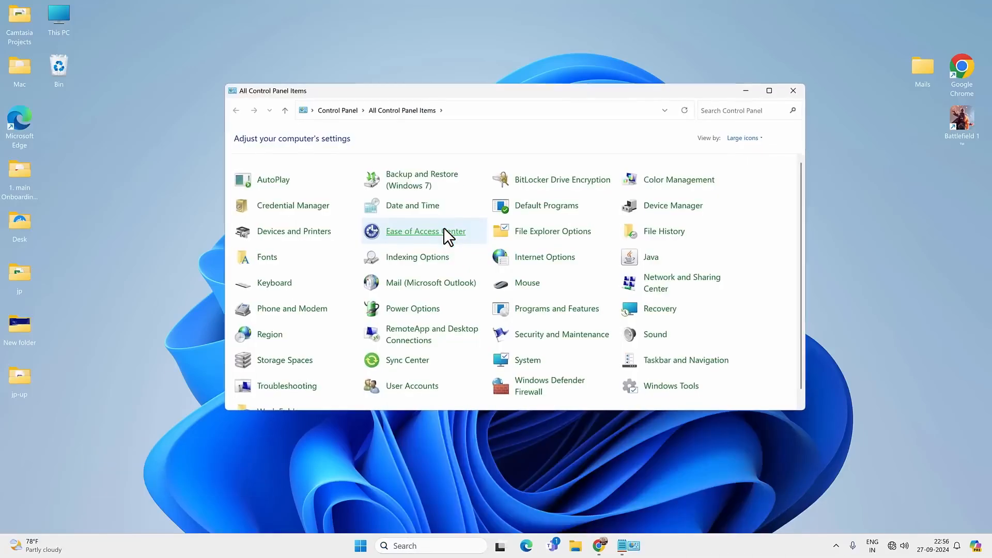
{"action": "left_click", "coordinate": [540, 261]}
{"action": "left_click_drag", "start_coordinate": [175, 68], "coordinate": [380, 92]}
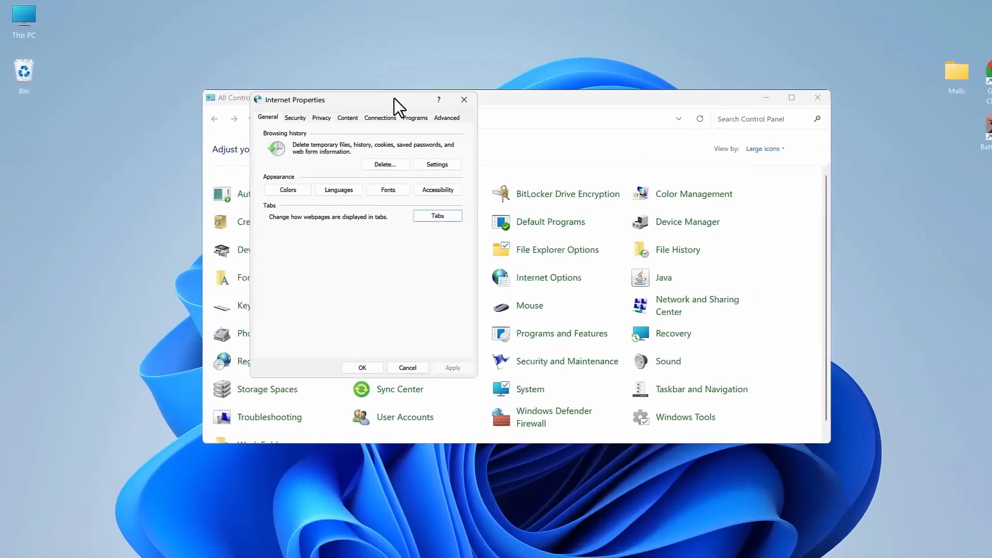
Restore the advanced internet settings to their defaults, apply the change, and close the Control Panel.
{"action": "left_click", "coordinate": [451, 108]}
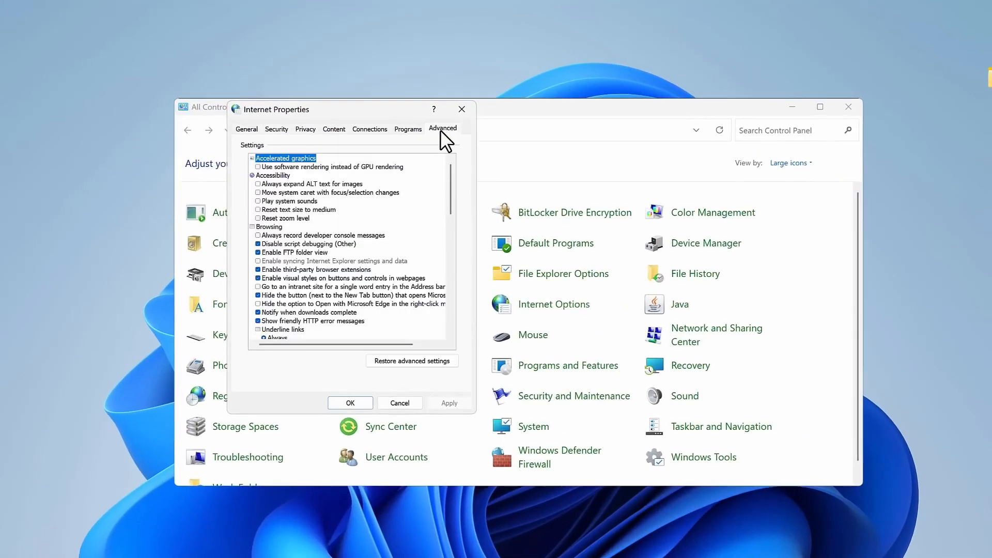
{"action": "left_click", "coordinate": [417, 360]}
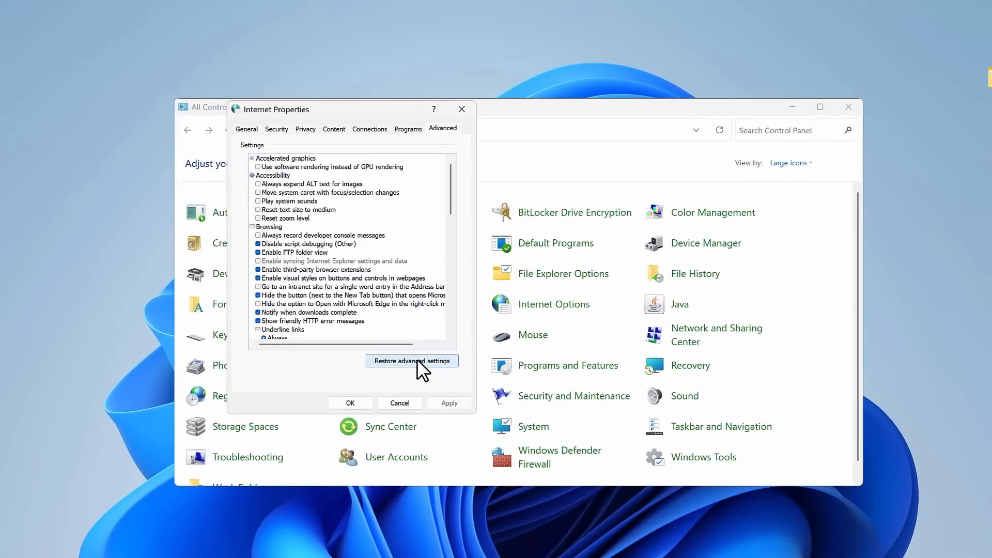
{"action": "left_click_drag", "start_coordinate": [450, 186], "coordinate": [454, 334]}
{"action": "left_click", "coordinate": [449, 402]}
{"action": "left_click", "coordinate": [345, 398]}
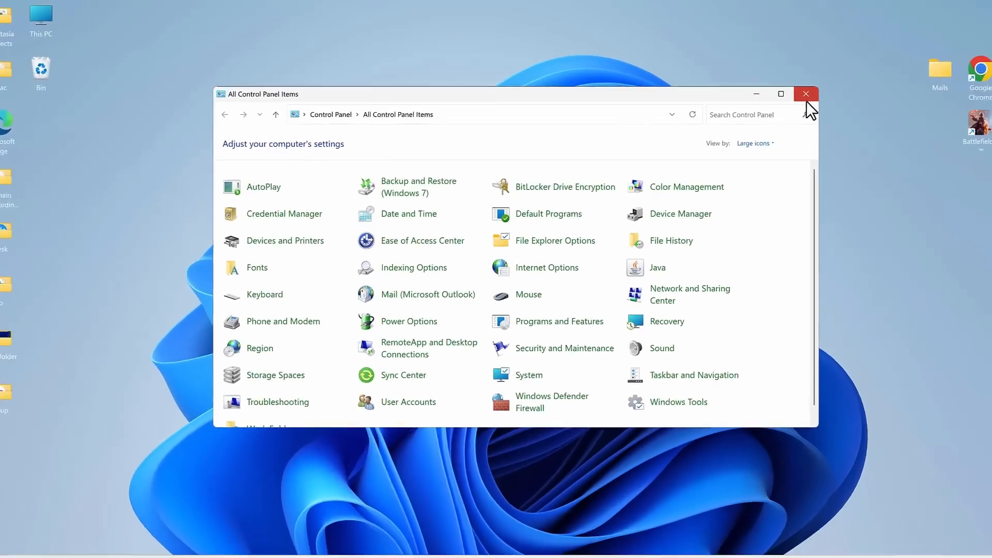
{"action": "left_click", "coordinate": [845, 109]}
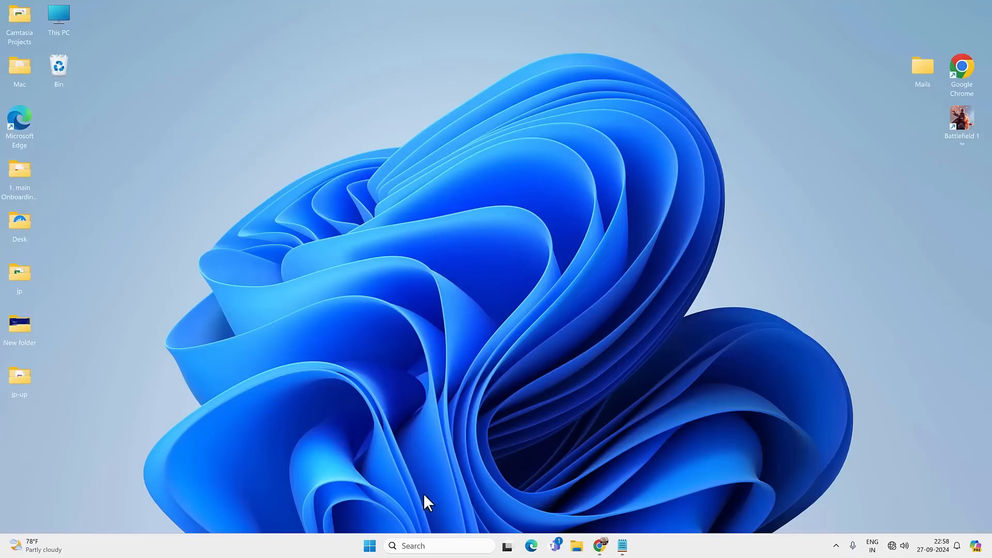
Search Windows for "services" and open the Services console.
{"action": "left_click", "coordinate": [416, 548]}
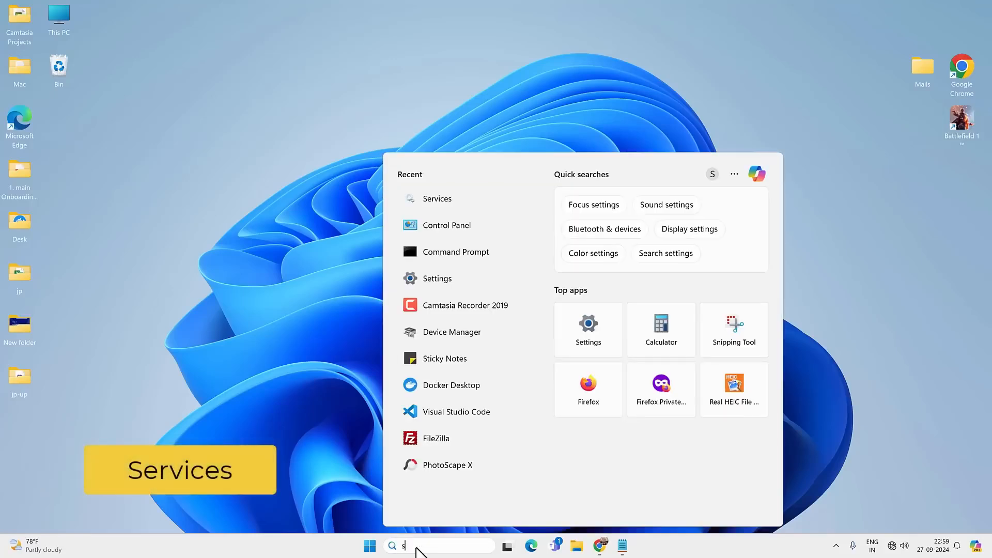
{"action": "type", "text": "services"}
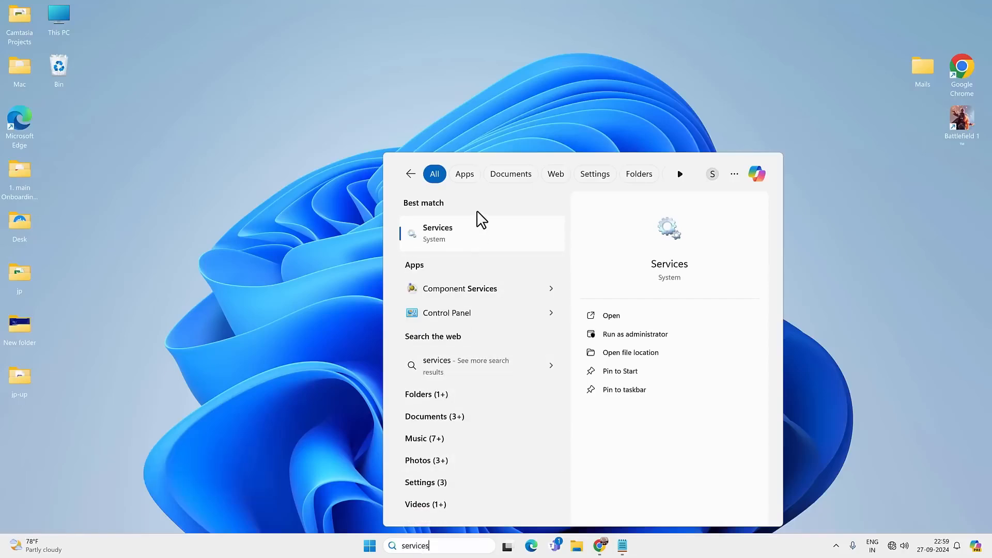
{"action": "left_click", "coordinate": [473, 230]}
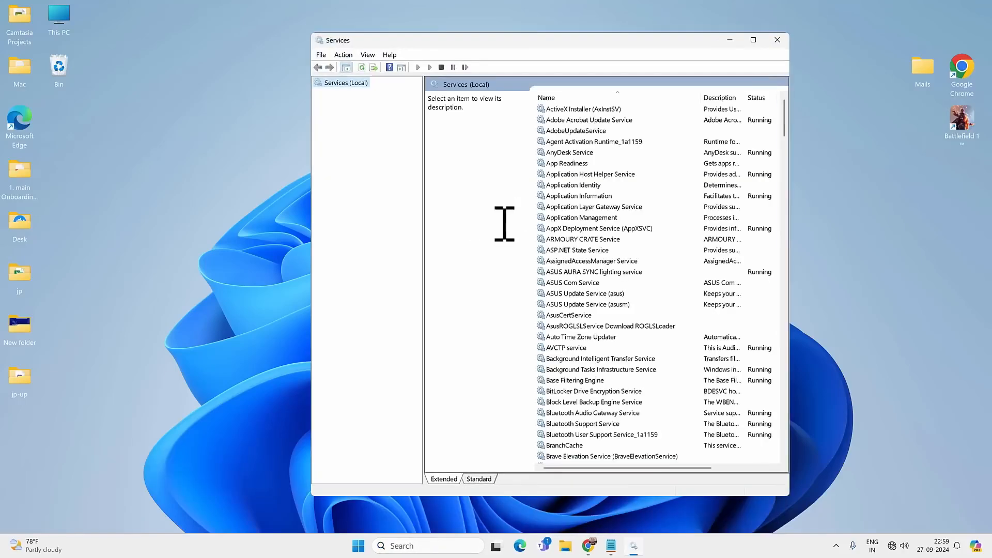
Find the WLAN AutoConfig service in the list and stop it.
{"action": "left_click_drag", "start_coordinate": [655, 469], "coordinate": [638, 481]}
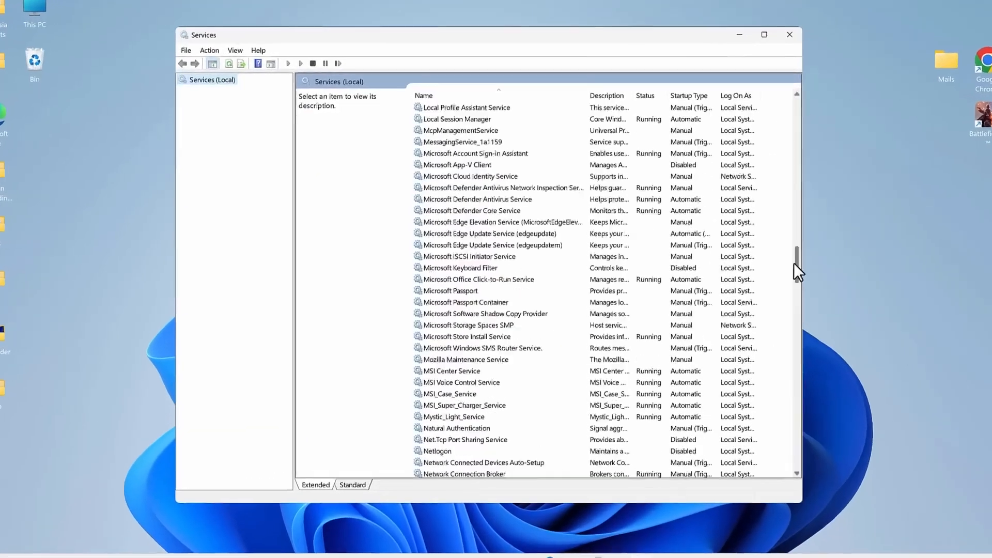
{"action": "left_click_drag", "start_coordinate": [779, 261], "coordinate": [785, 422]}
{"action": "left_click_drag", "start_coordinate": [823, 454], "coordinate": [823, 460]}
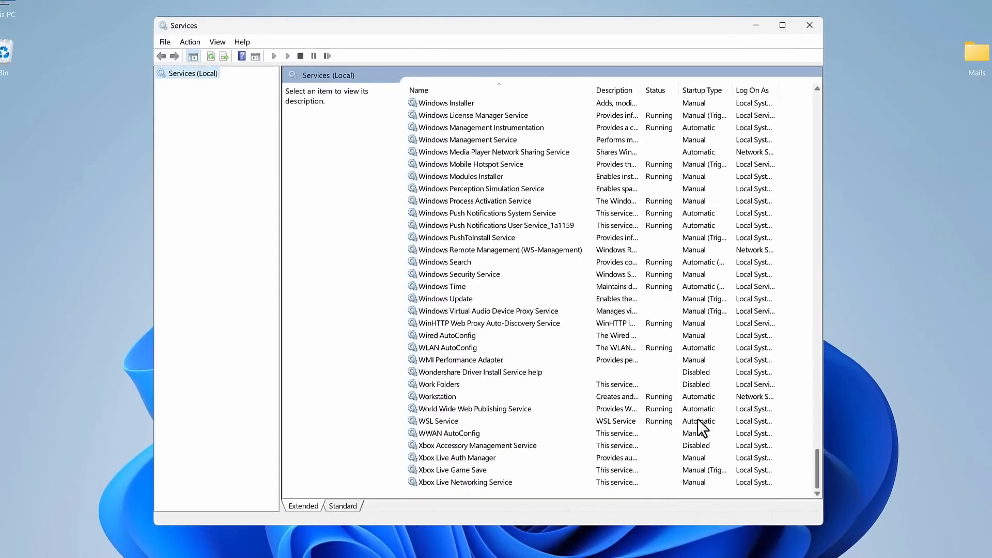
{"action": "left_click", "coordinate": [445, 349]}
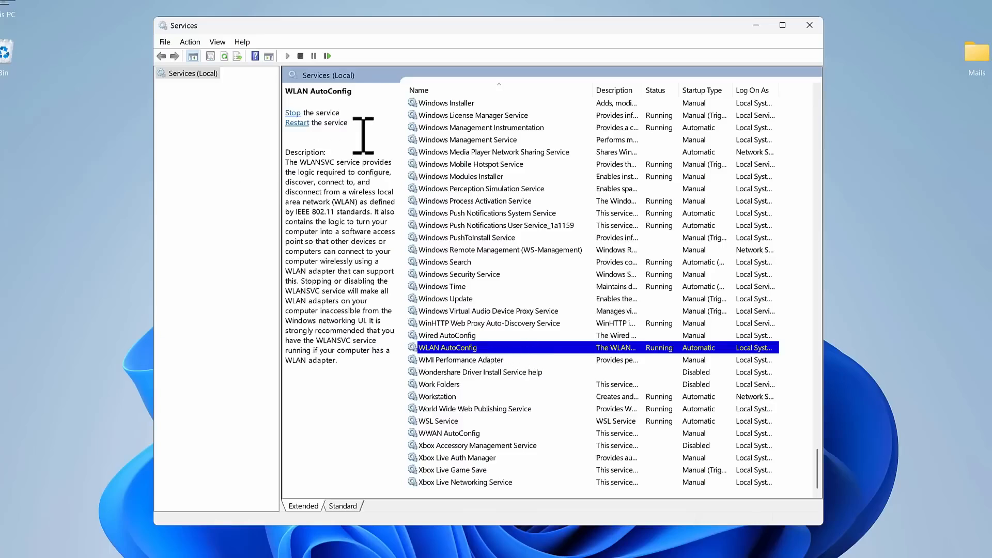
{"action": "left_click", "coordinate": [292, 113]}
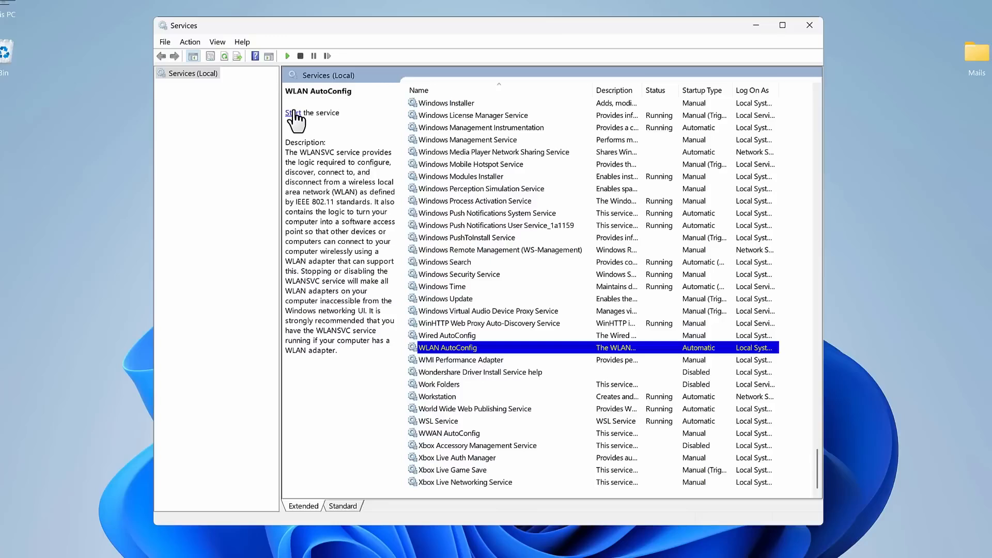
In the WLAN AutoConfig properties, set the startup type to Automatic and start the service, applying the changes.
{"action": "right_click", "coordinate": [549, 343]}
{"action": "left_click", "coordinate": [596, 459]}
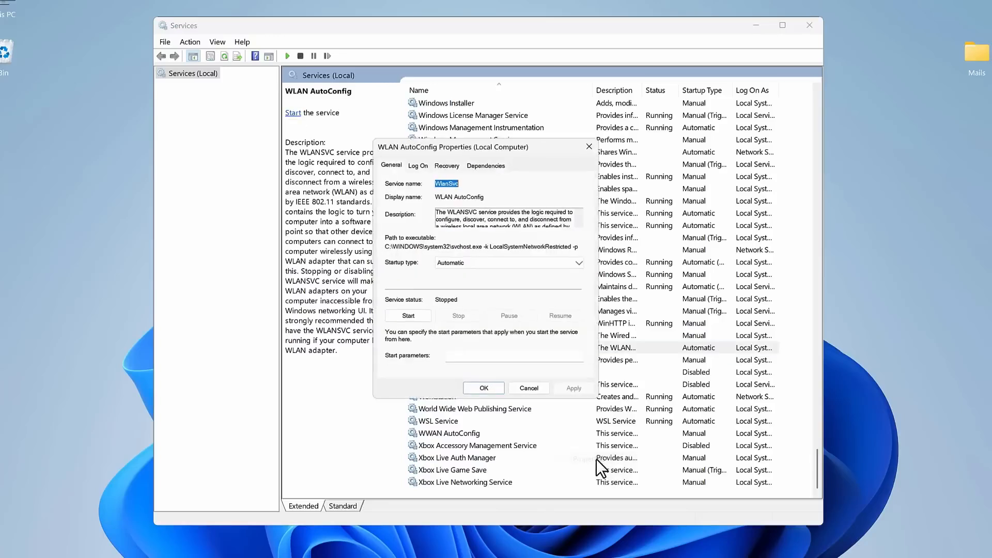
{"action": "left_click", "coordinate": [473, 265]}
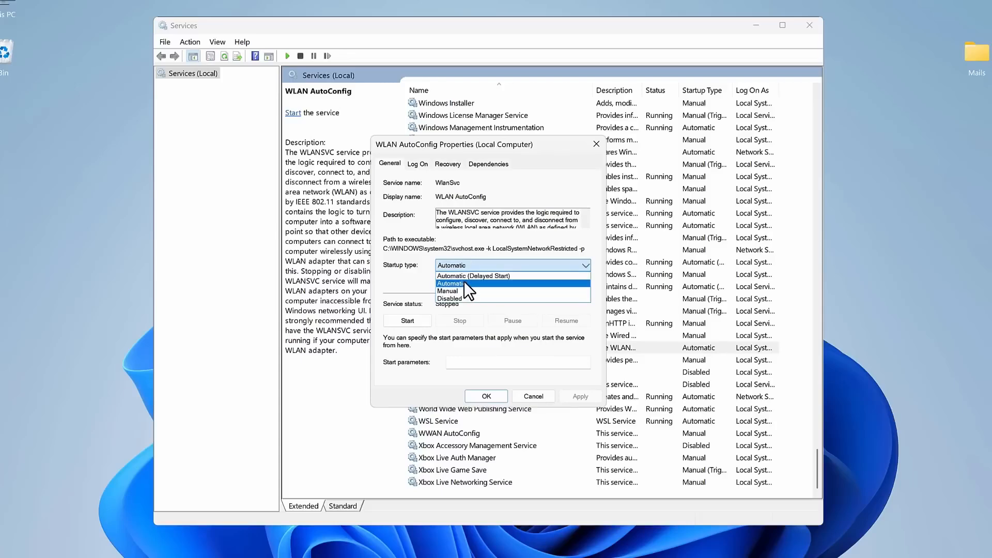
{"action": "left_click", "coordinate": [464, 282]}
{"action": "left_click", "coordinate": [414, 317]}
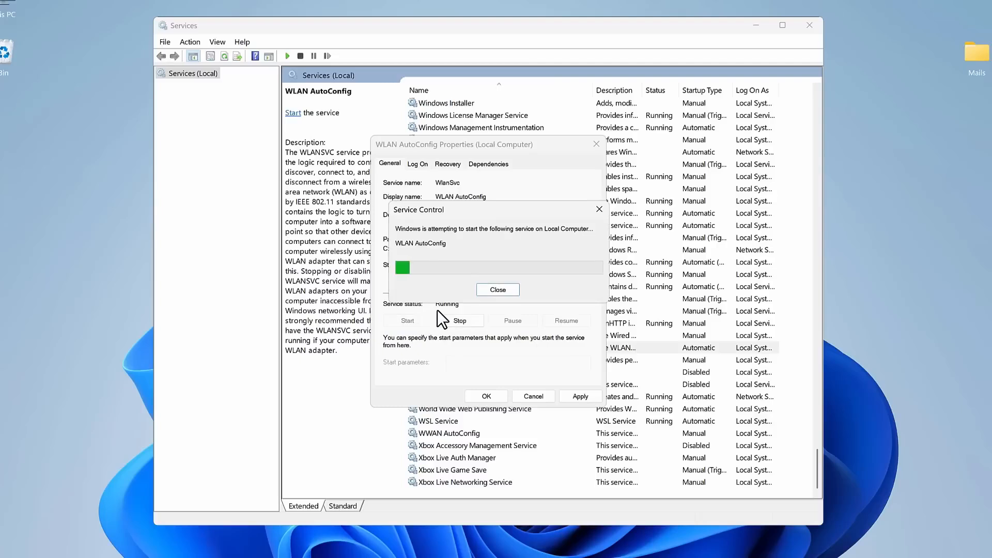
{"action": "left_click", "coordinate": [584, 396]}
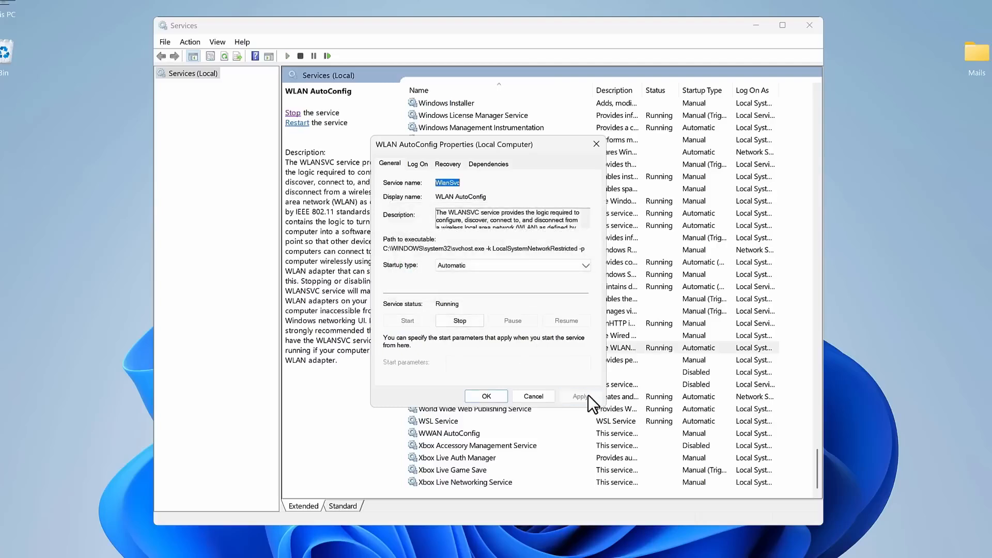
{"action": "left_click", "coordinate": [505, 391]}
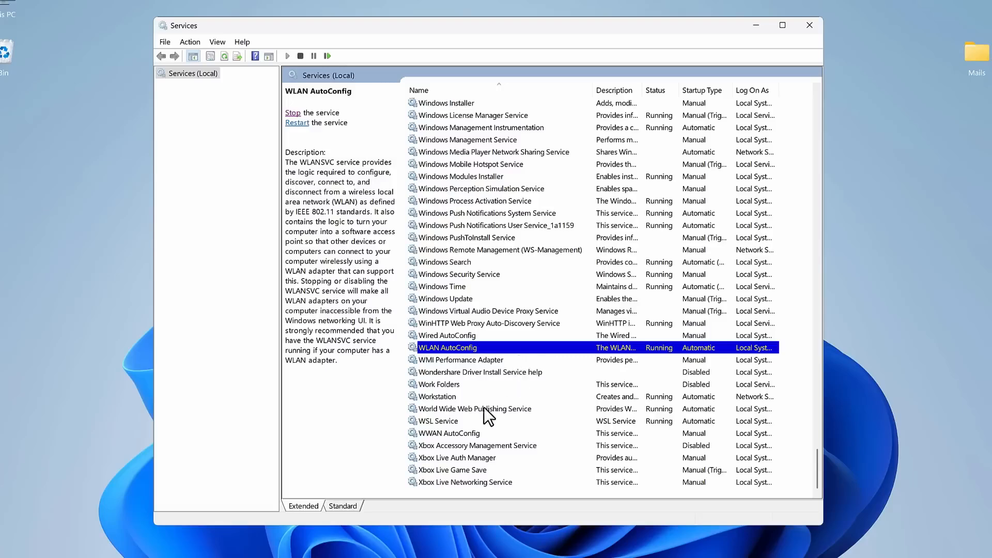
Set the WWAN AutoConfig service's startup type to Automatic and start it, apply the changes, and close the Services console.
{"action": "left_click", "coordinate": [474, 431]}
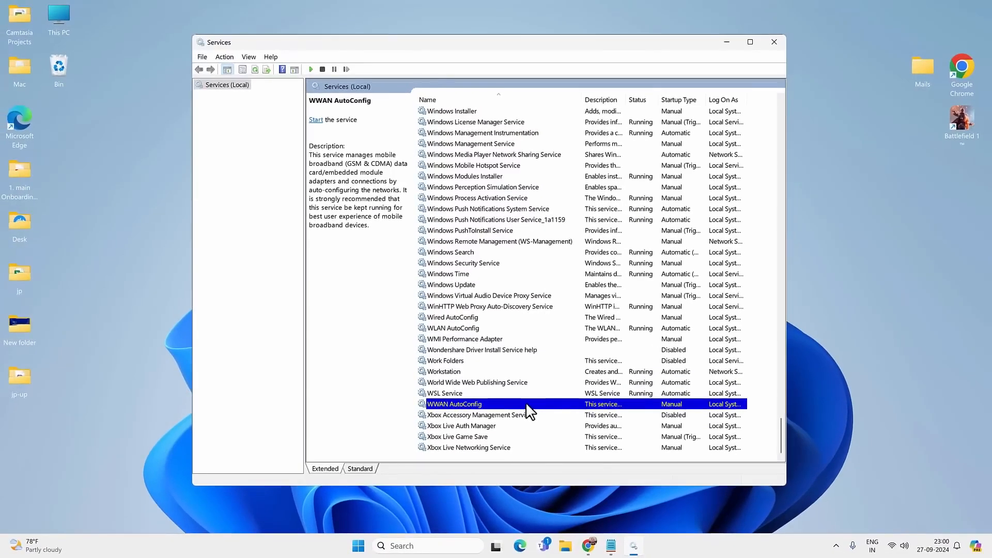
{"action": "right_click", "coordinate": [527, 407]}
{"action": "left_click", "coordinate": [563, 504]}
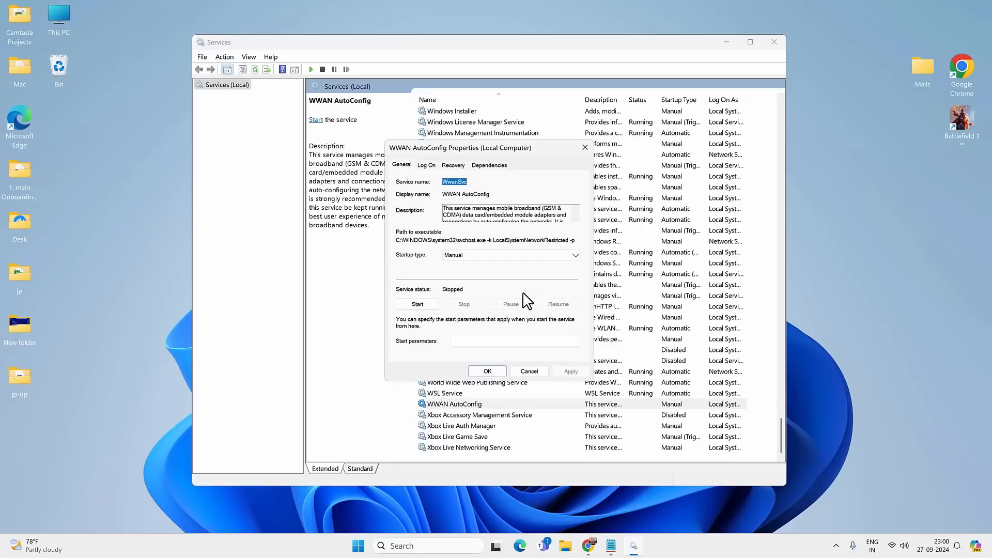
{"action": "left_click", "coordinate": [508, 257]}
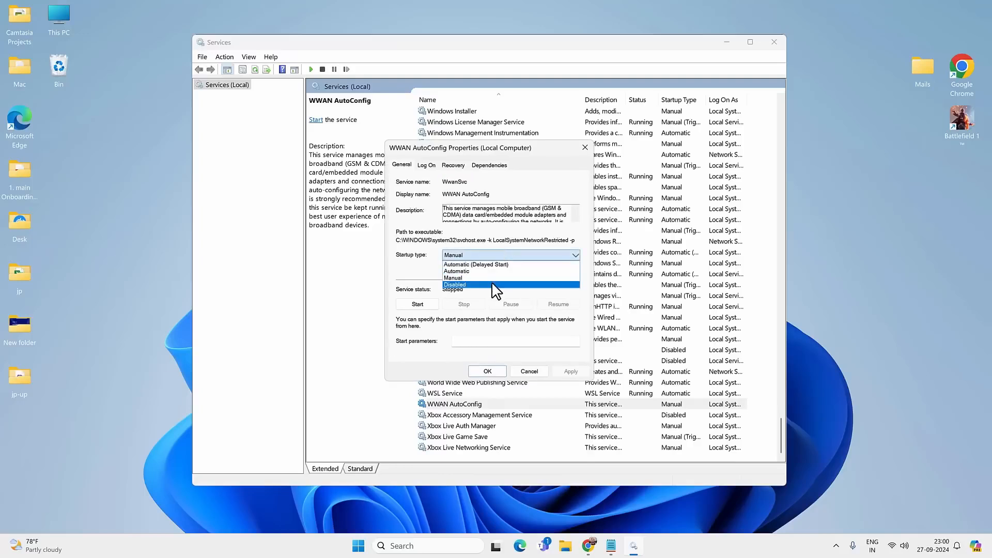
{"action": "left_click", "coordinate": [494, 272]}
{"action": "left_click", "coordinate": [417, 304]}
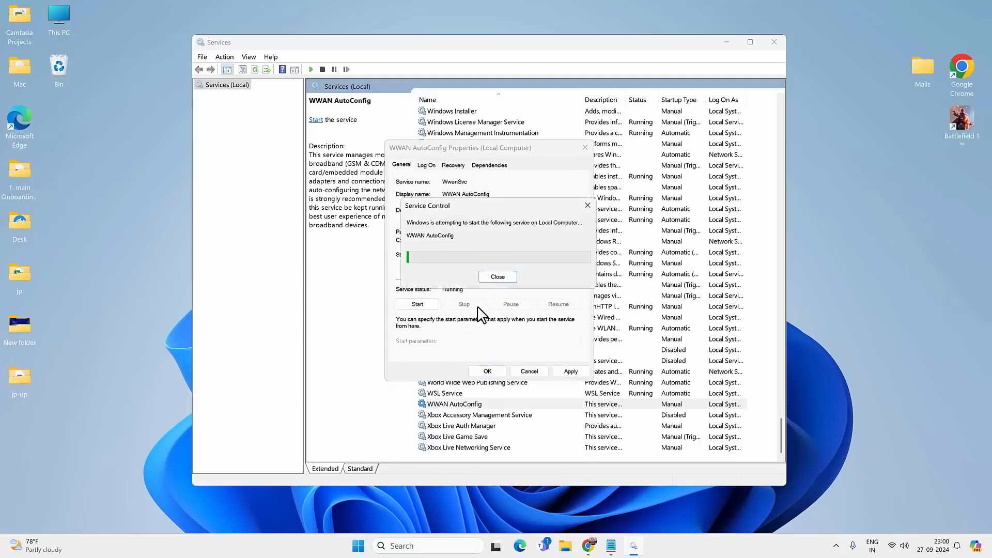
{"action": "left_click", "coordinate": [570, 371]}
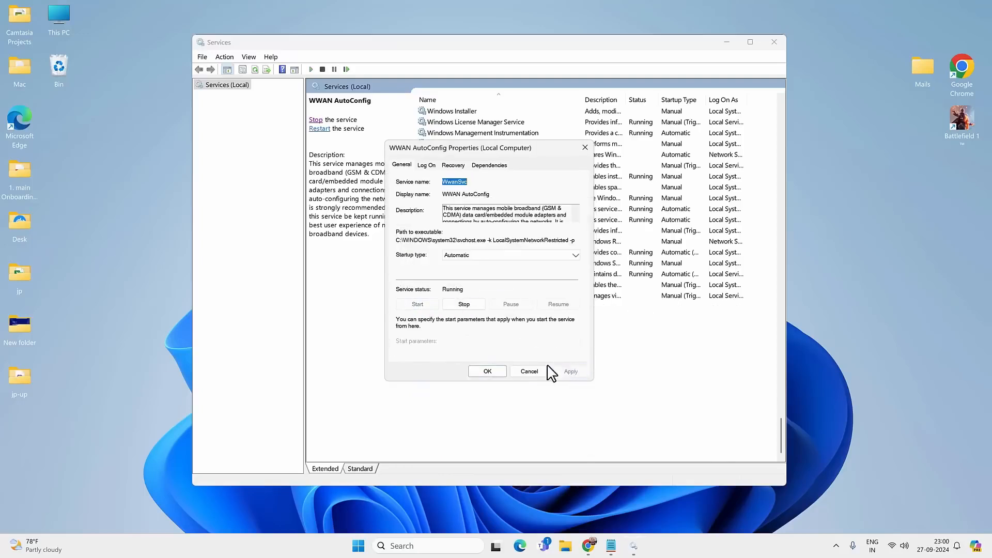
{"action": "left_click", "coordinate": [487, 370]}
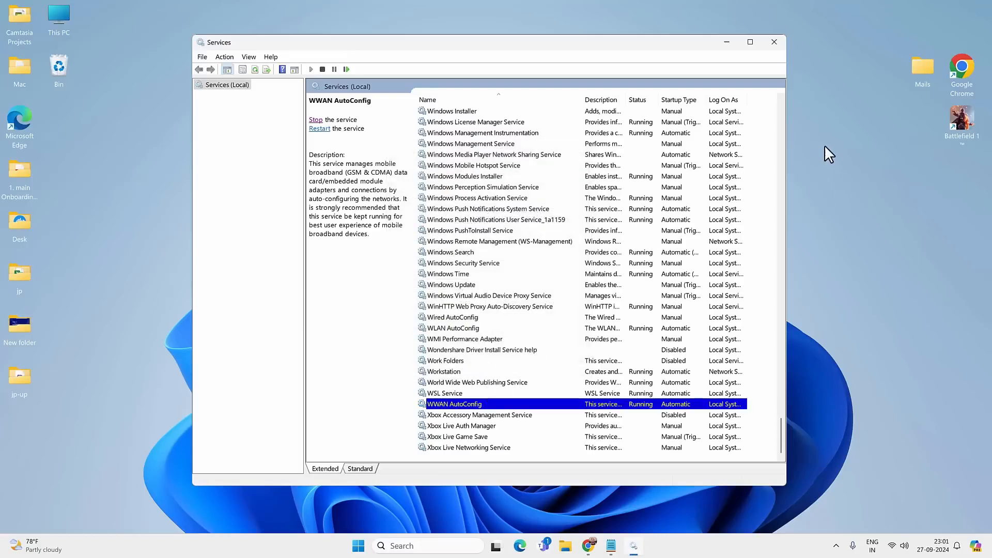
{"action": "left_click", "coordinate": [778, 43]}
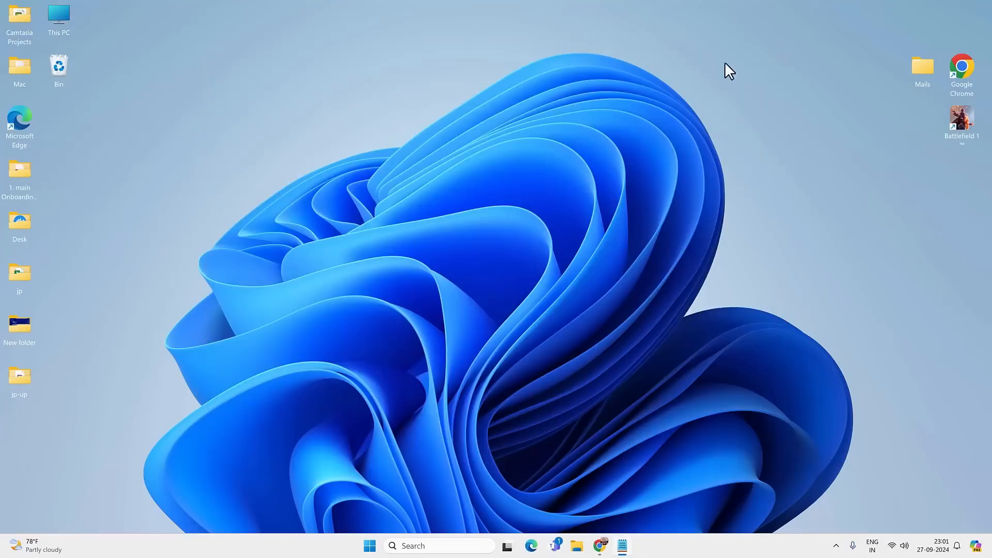
Search Windows for "control", open Control Panel, and go through Network and Sharing Center to the network adapter settings.
{"action": "left_click", "coordinate": [426, 545]}
{"action": "type", "text": "control"}
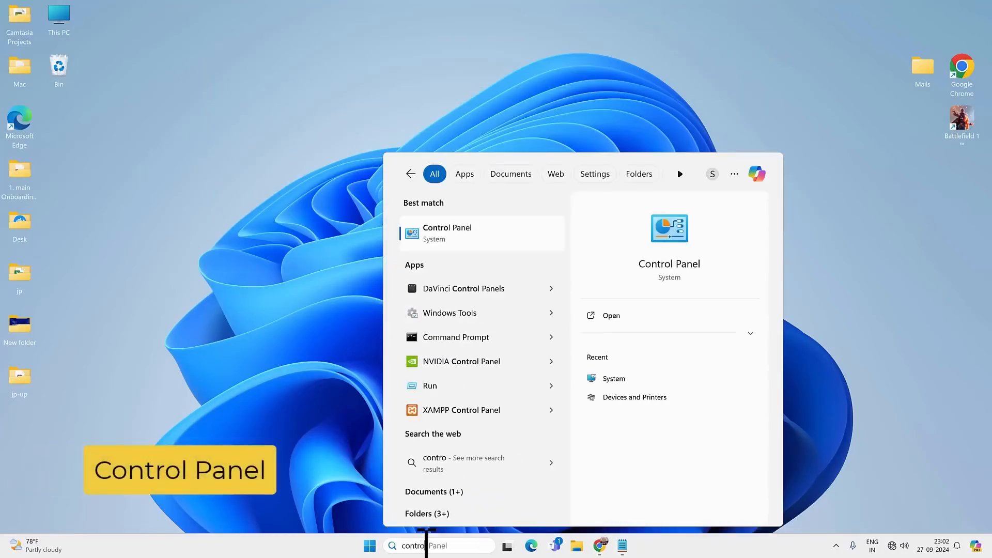
{"action": "left_click", "coordinate": [516, 235]}
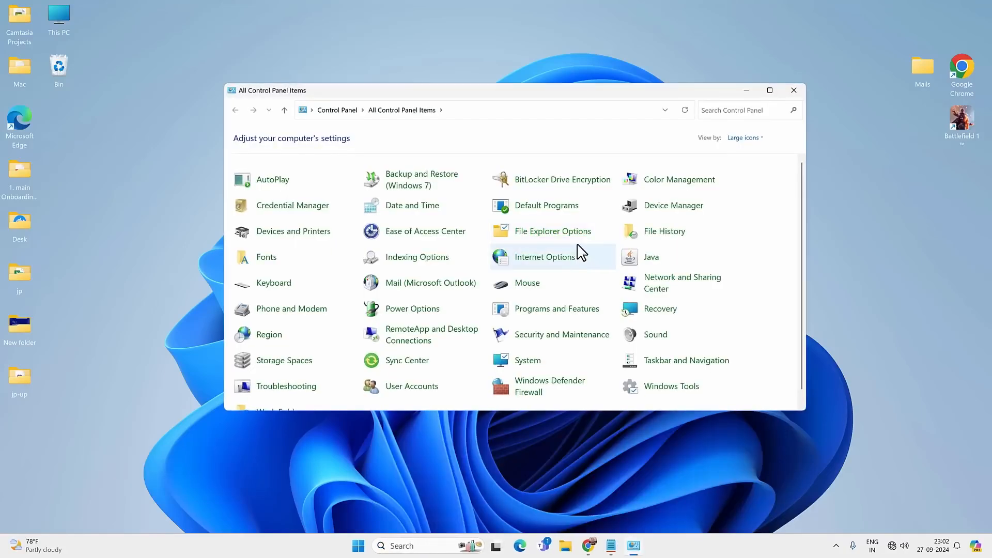
{"action": "left_click", "coordinate": [704, 276]}
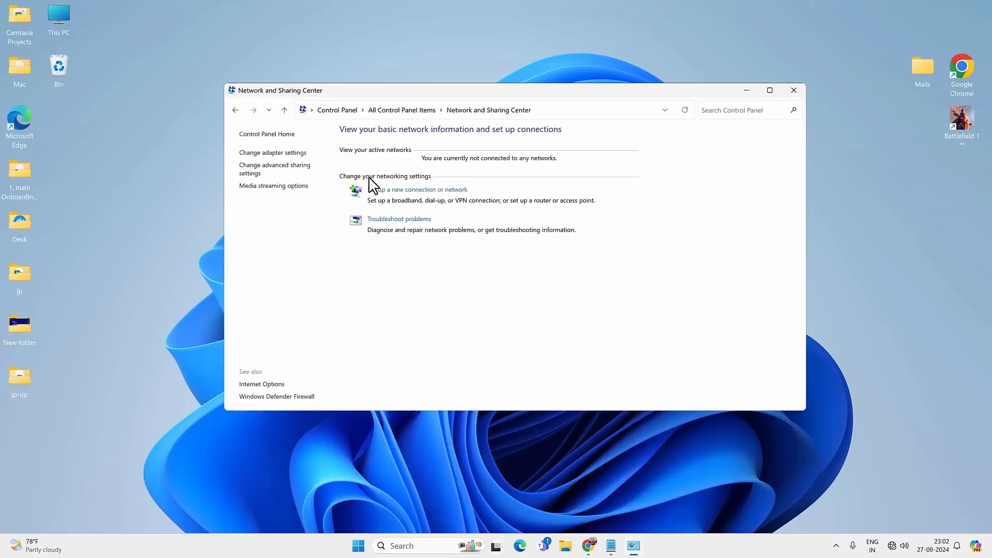
{"action": "left_click", "coordinate": [288, 153]}
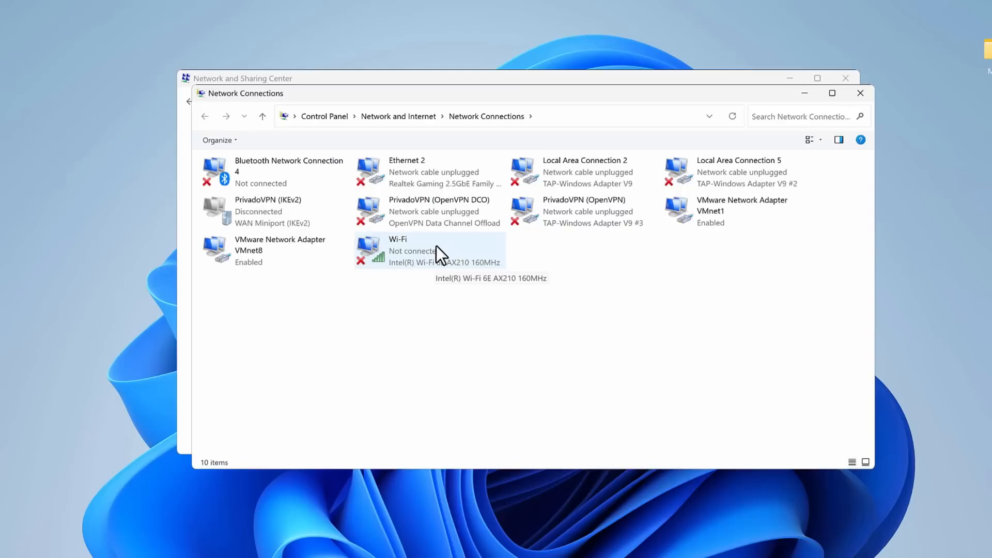
Disable and re-enable the Wi-Fi connection in Network Connections, and close the network windows.
{"action": "left_click", "coordinate": [436, 247]}
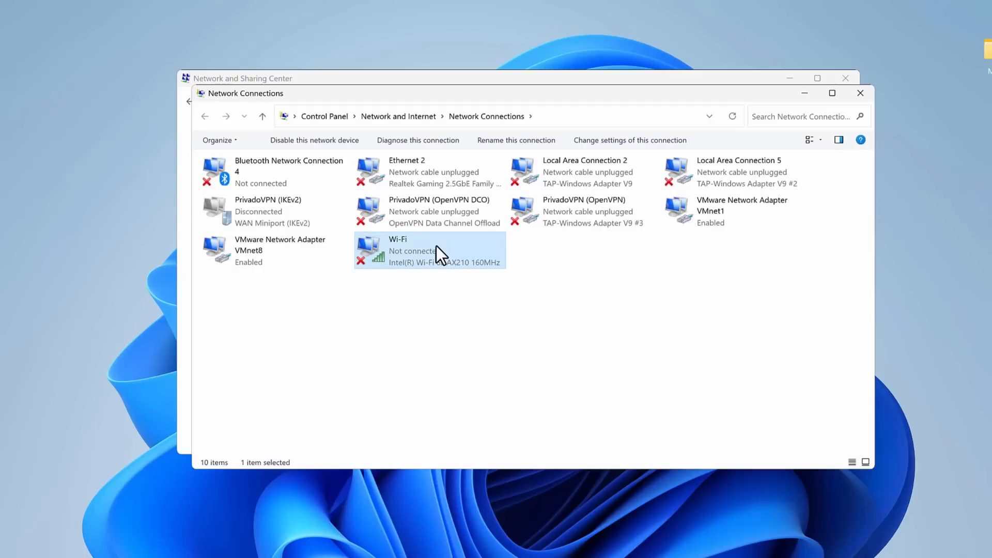
{"action": "right_click", "coordinate": [436, 246]}
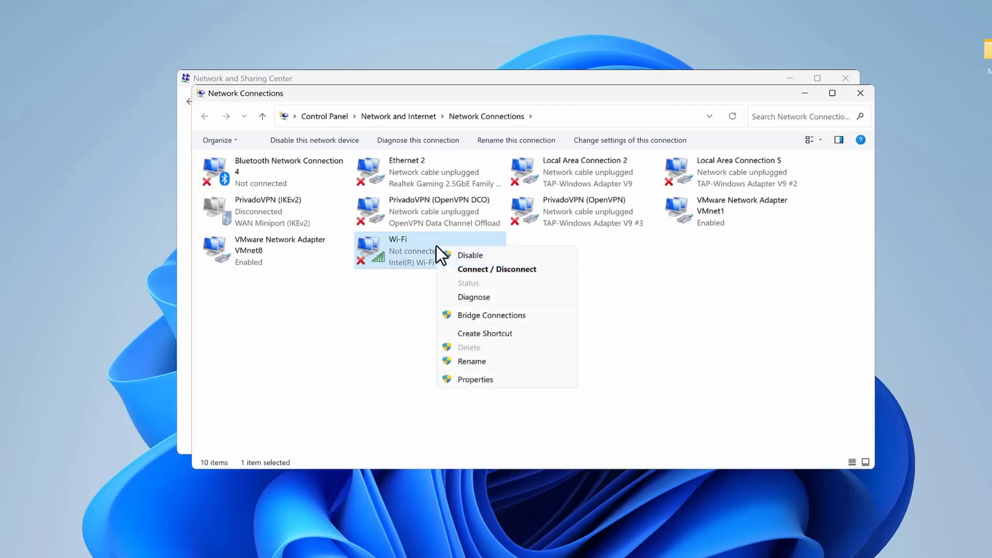
{"action": "left_click", "coordinate": [492, 254]}
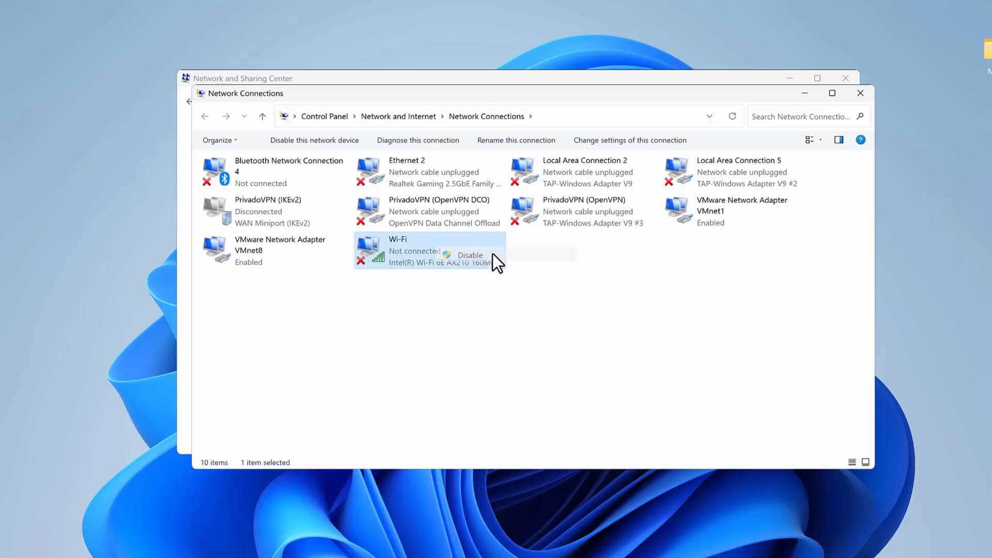
{"action": "right_click", "coordinate": [487, 253]}
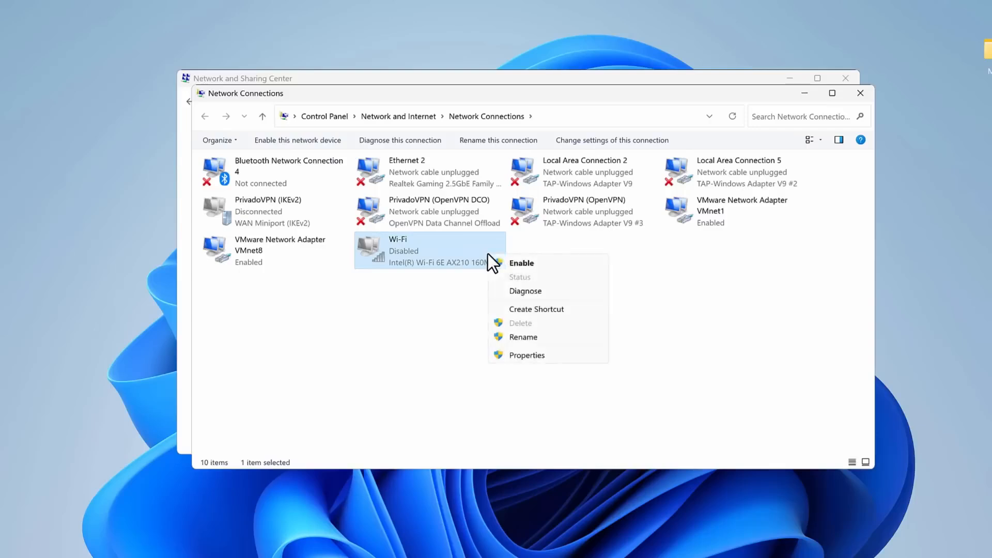
{"action": "left_click", "coordinate": [532, 265]}
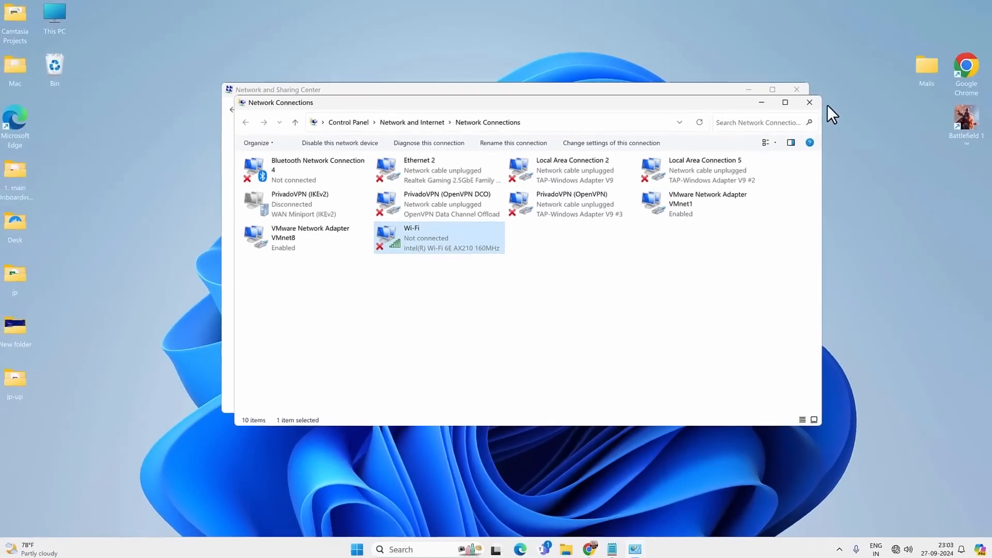
{"action": "left_click", "coordinate": [807, 105]}
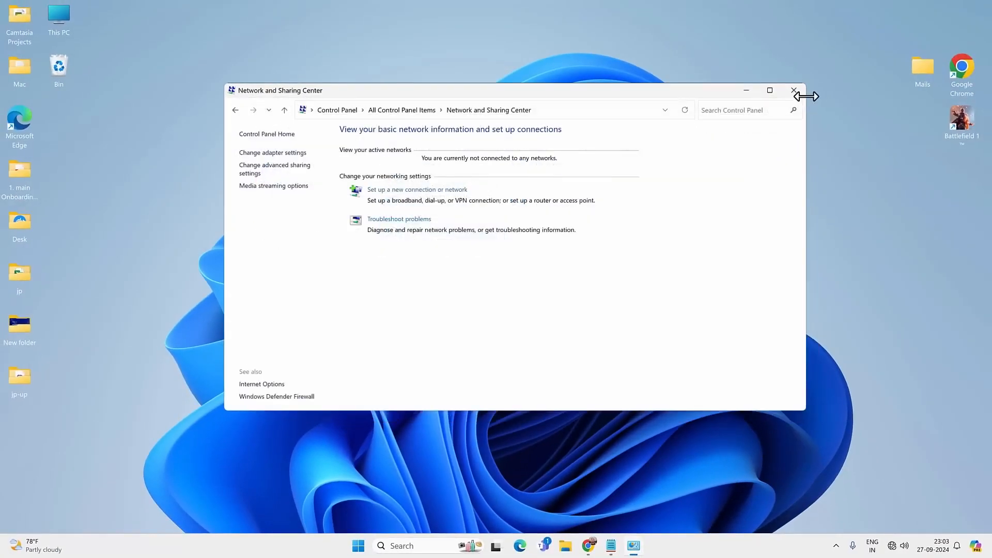
{"action": "left_click", "coordinate": [795, 93]}
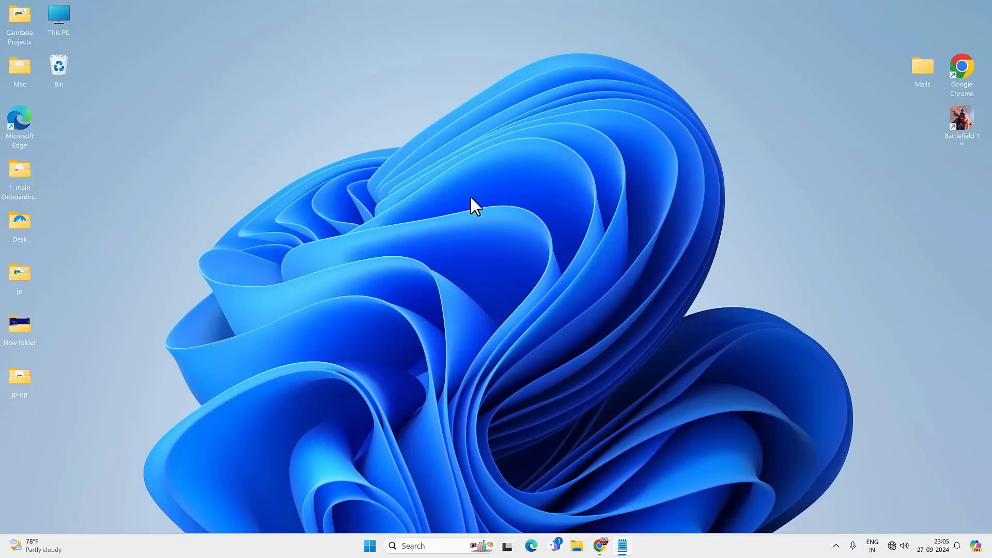
Search Windows for Device Manager, open it, and move and enlarge its window to show more of the device list.
{"action": "left_click", "coordinate": [428, 545]}
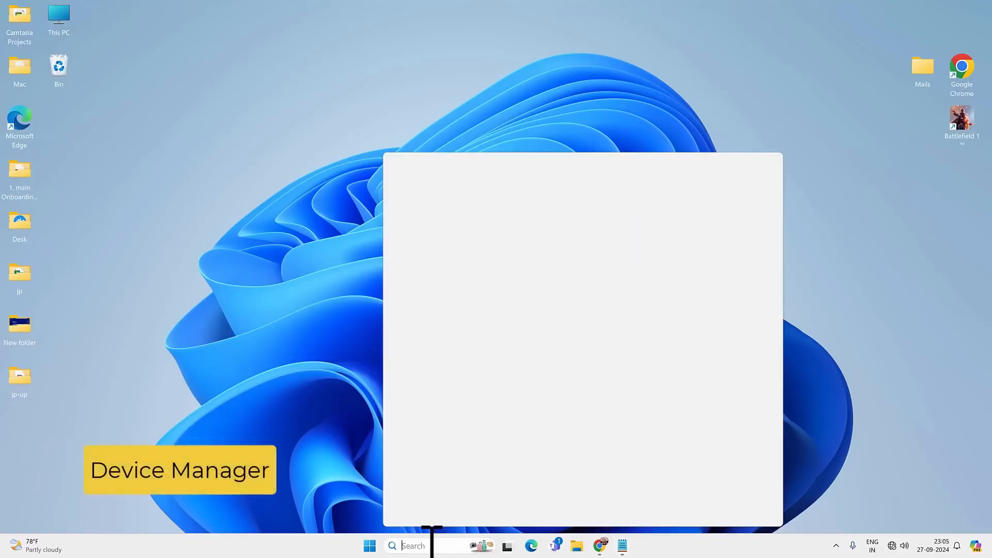
{"action": "type", "text": "device manager"}
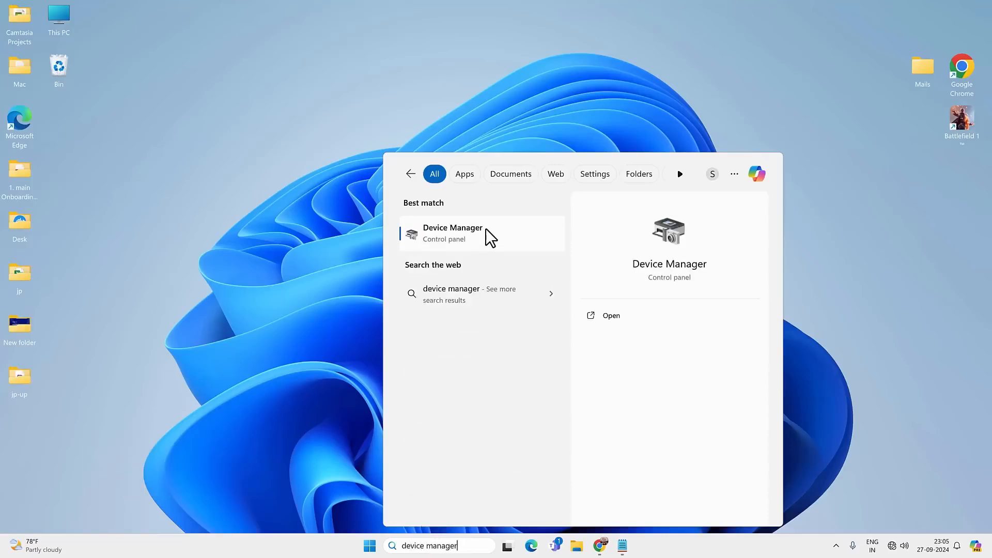
{"action": "left_click", "coordinate": [486, 228]}
{"action": "left_click_drag", "start_coordinate": [340, 31], "coordinate": [587, 82]}
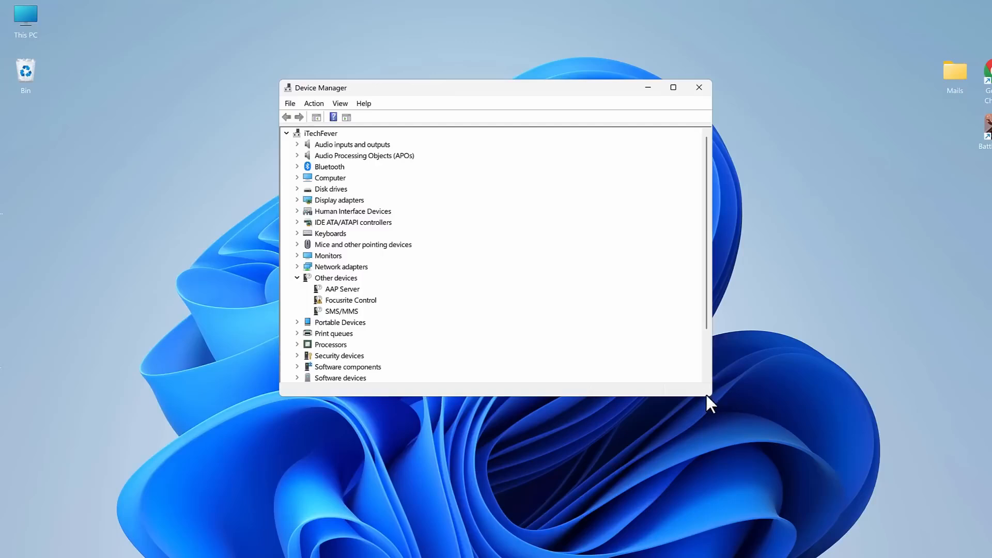
{"action": "left_click_drag", "start_coordinate": [711, 395], "coordinate": [778, 487]}
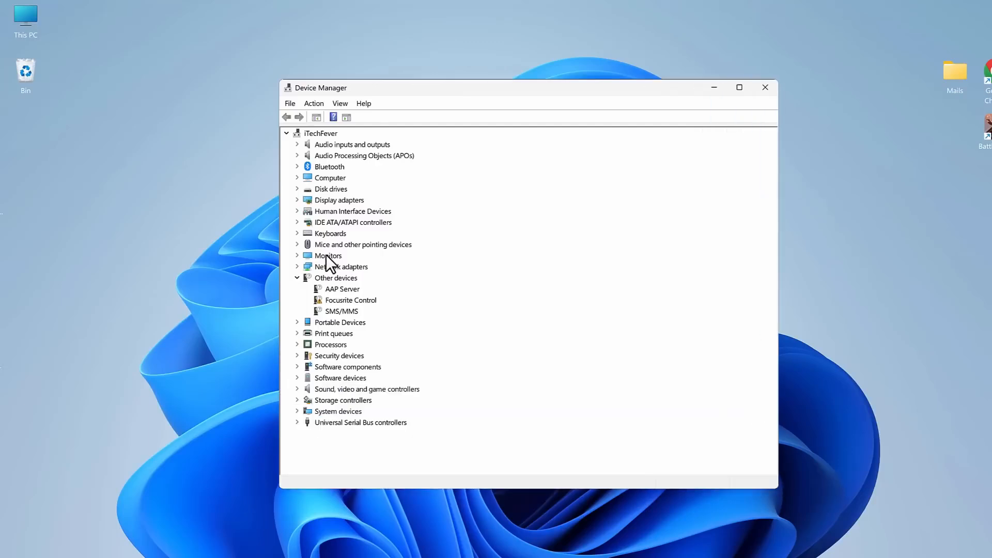
Expand the network adapters, select the Intel(R) Wi-Fi 6E AX210 160MHz adapter, and scan for hardware changes twice.
{"action": "left_click", "coordinate": [349, 266]}
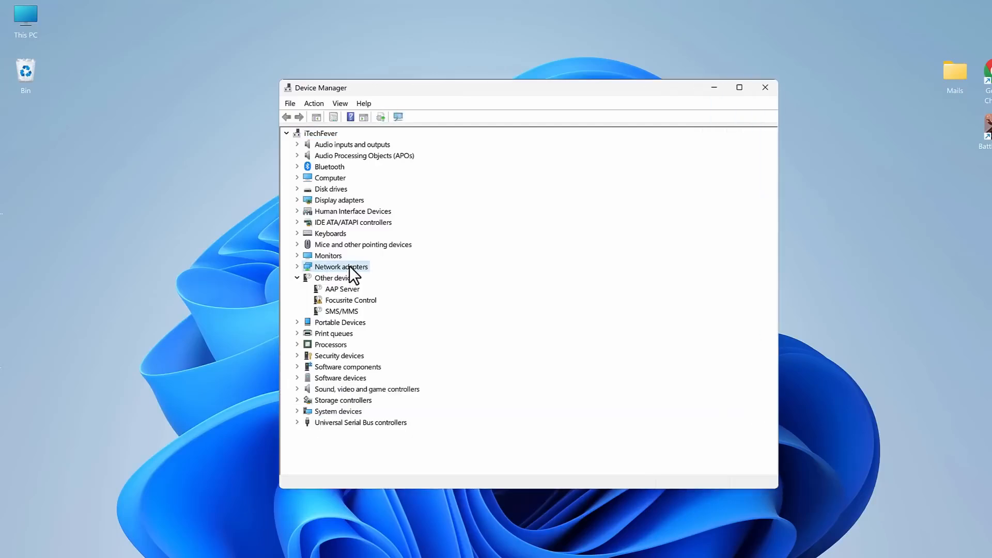
{"action": "left_click", "coordinate": [297, 266]}
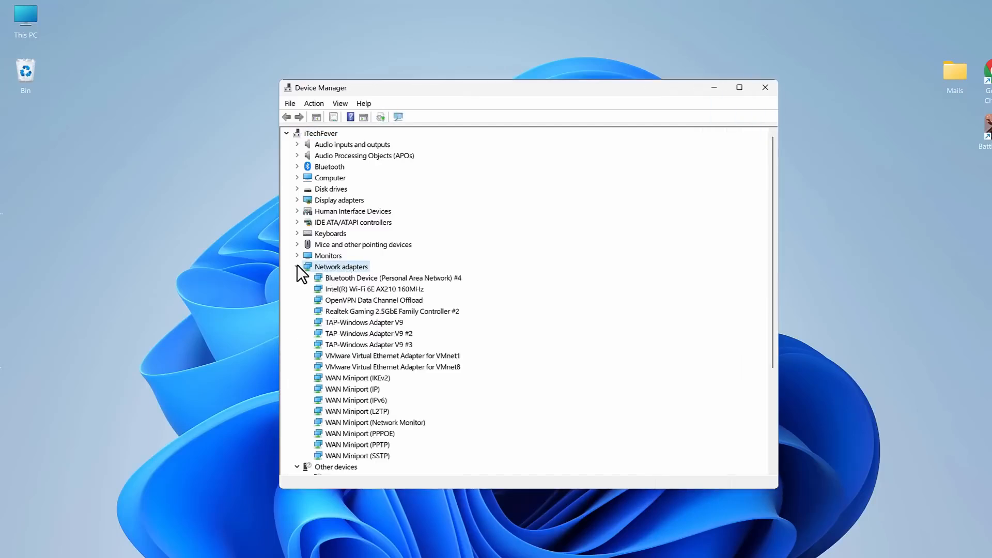
{"action": "left_click", "coordinate": [354, 288]}
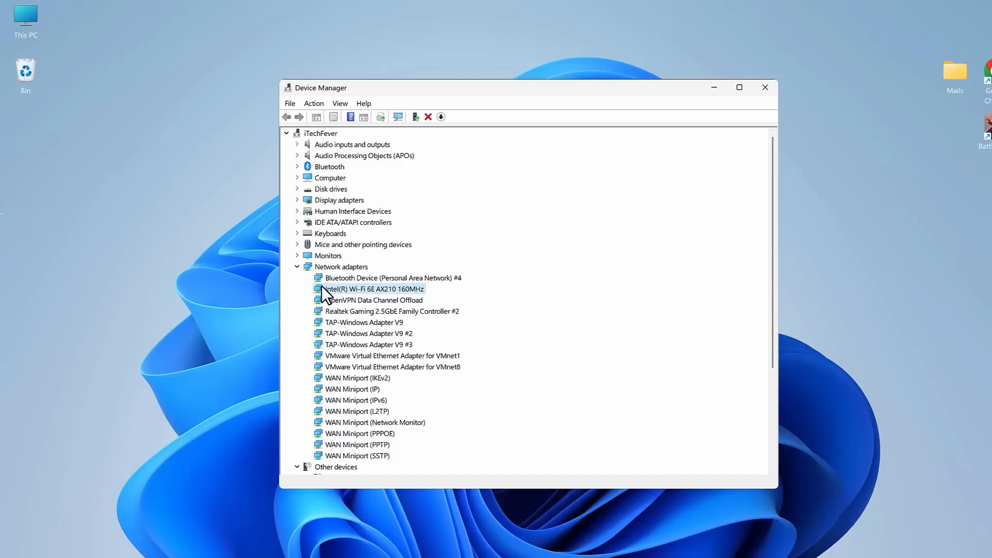
{"action": "right_click", "coordinate": [373, 288]}
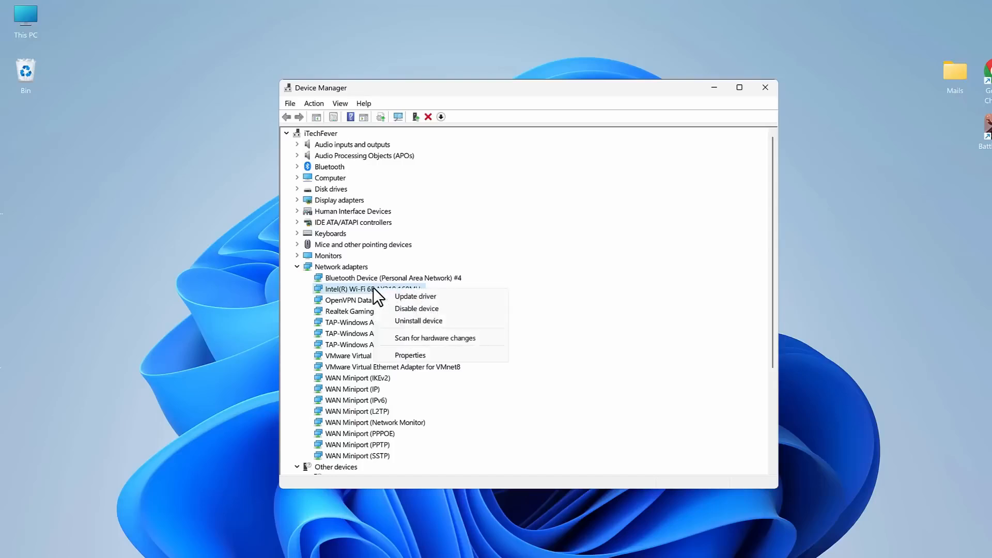
{"action": "left_click", "coordinate": [461, 340]}
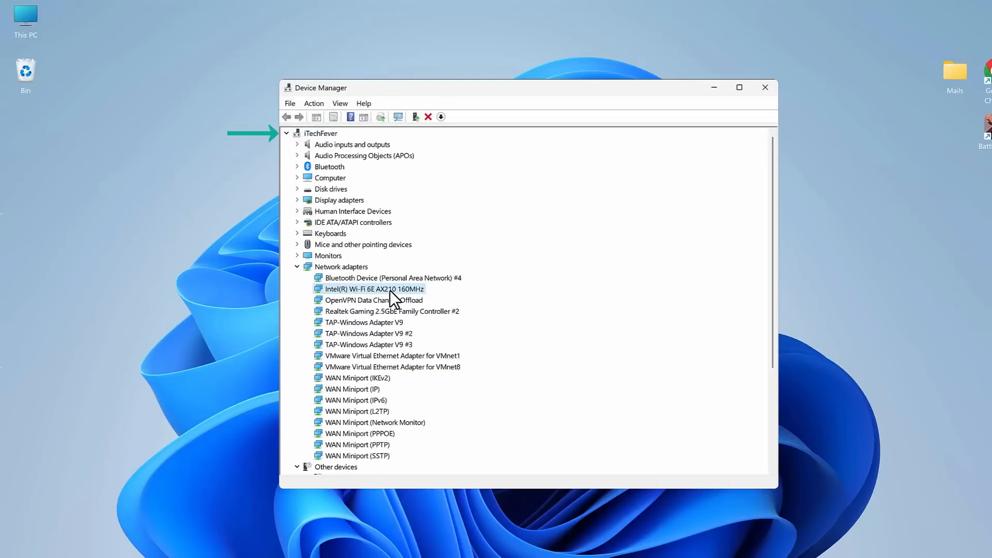
{"action": "left_click", "coordinate": [312, 101]}
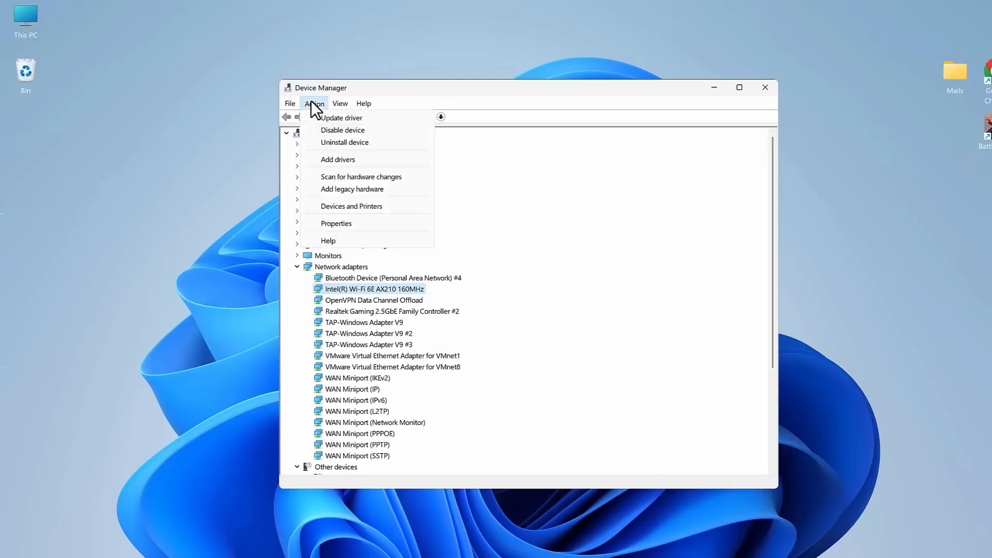
{"action": "left_click", "coordinate": [367, 178]}
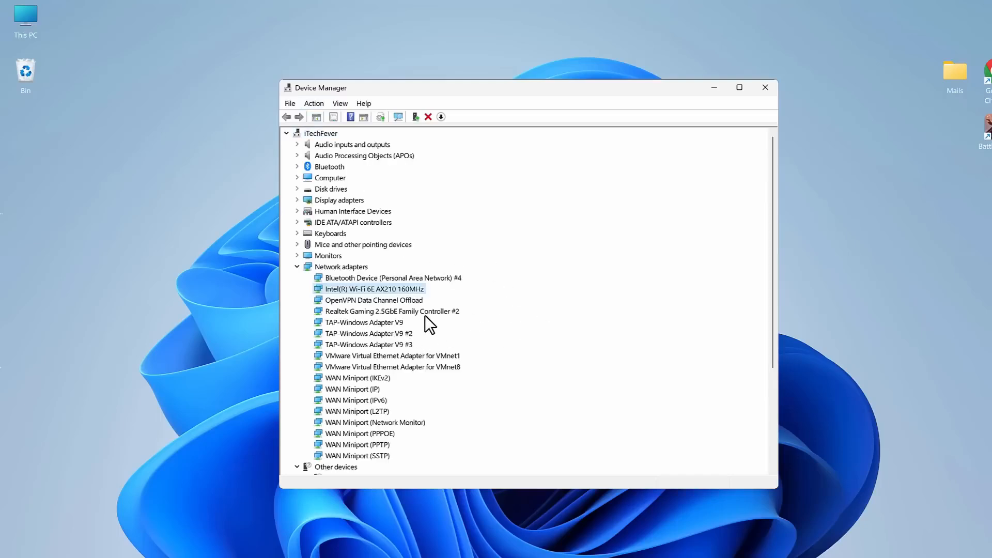
Update the Intel Wi-Fi adapter's driver manually from the computer's list of available drivers, installing the first Intel(R) Wi-Fi 6E AX210 160MHz (Intel) entry.
{"action": "right_click", "coordinate": [404, 290]}
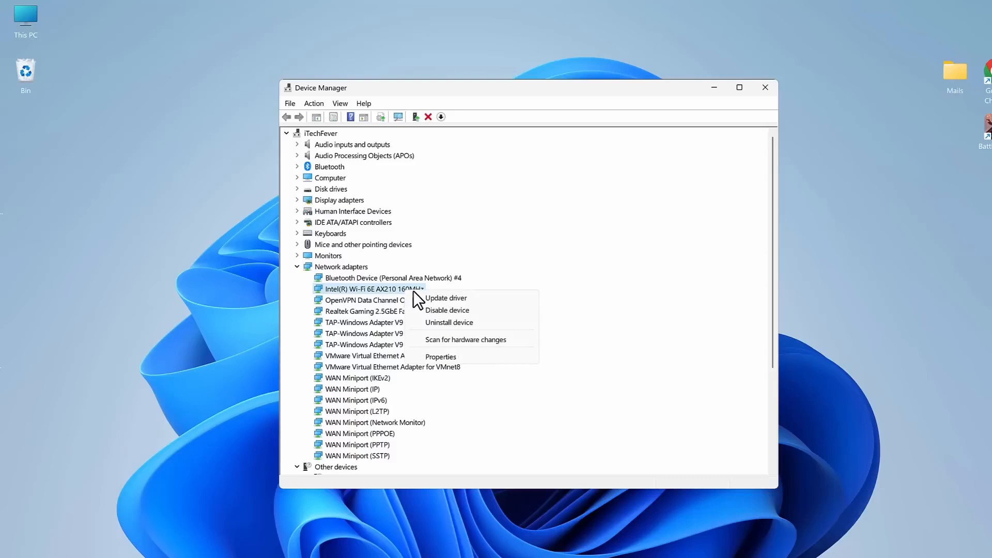
{"action": "left_click", "coordinate": [436, 298]}
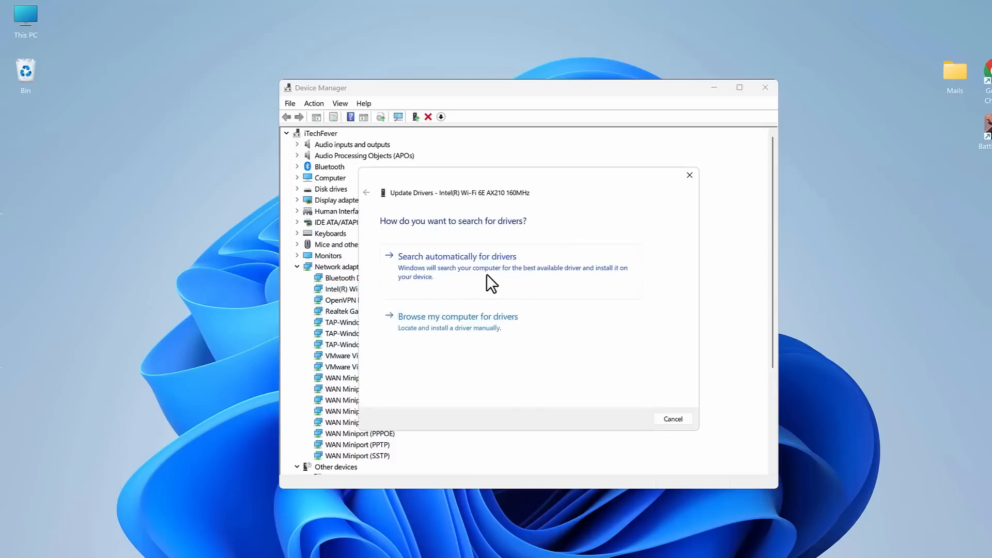
{"action": "left_click", "coordinate": [494, 320]}
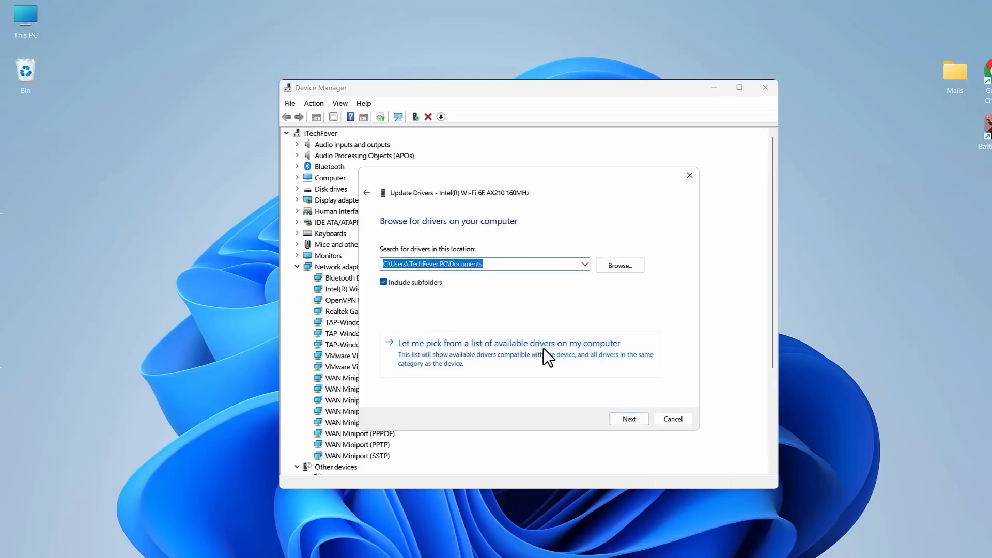
{"action": "left_click", "coordinate": [605, 349]}
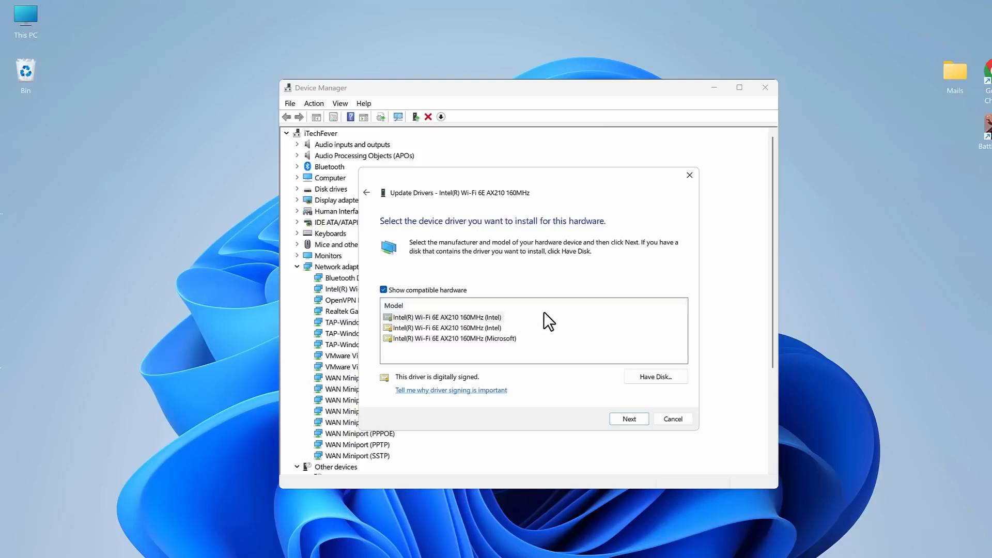
{"action": "left_click", "coordinate": [461, 317]}
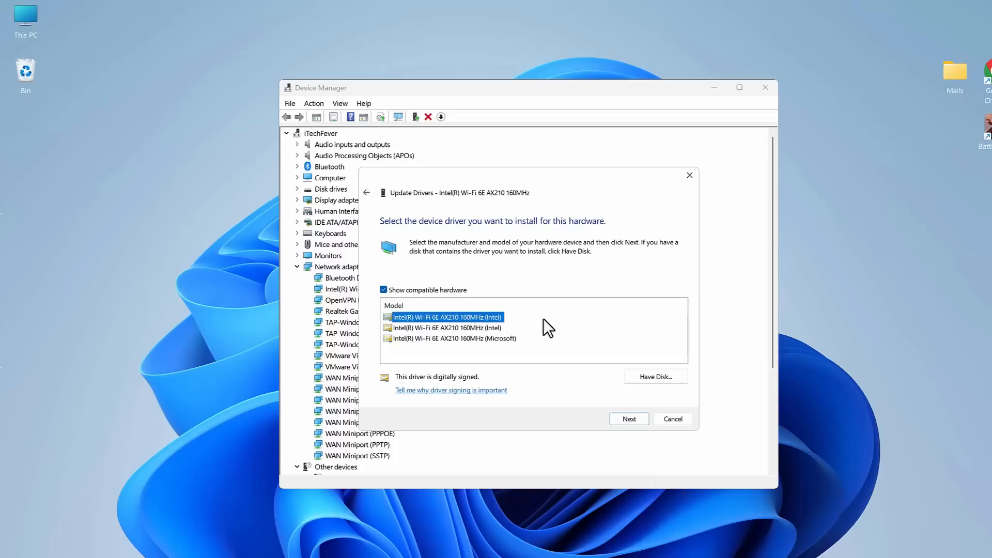
{"action": "left_click", "coordinate": [624, 417]}
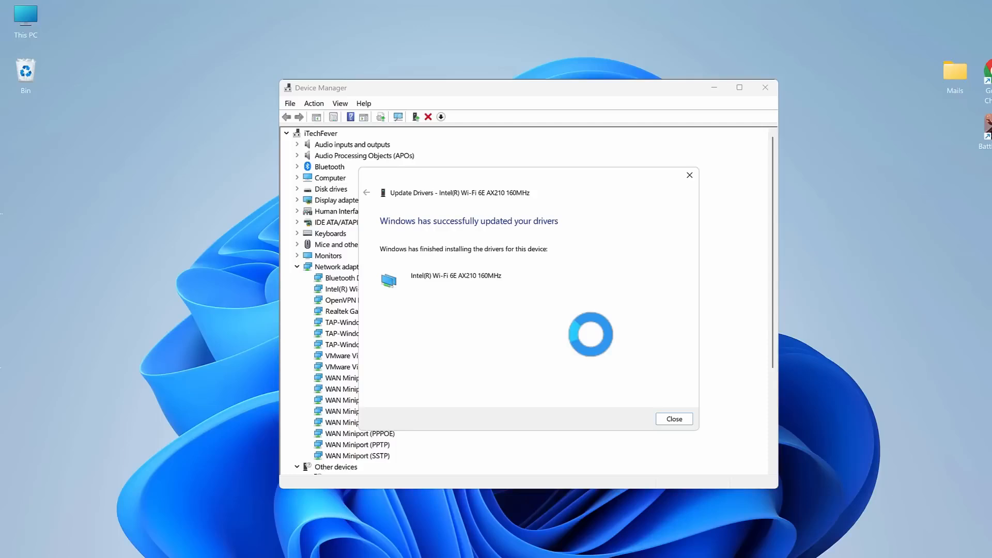
{"action": "left_click", "coordinate": [679, 417]}
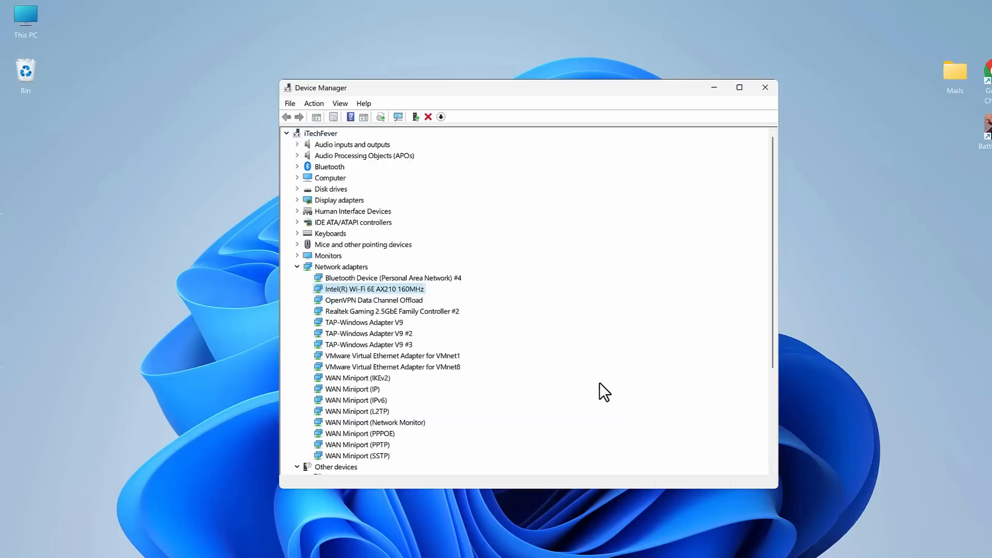
Disable the Intel(R) Wi-Fi 6E AX210 160MHz device in Device Manager, confirm, and enable it again.
{"action": "right_click", "coordinate": [372, 289]}
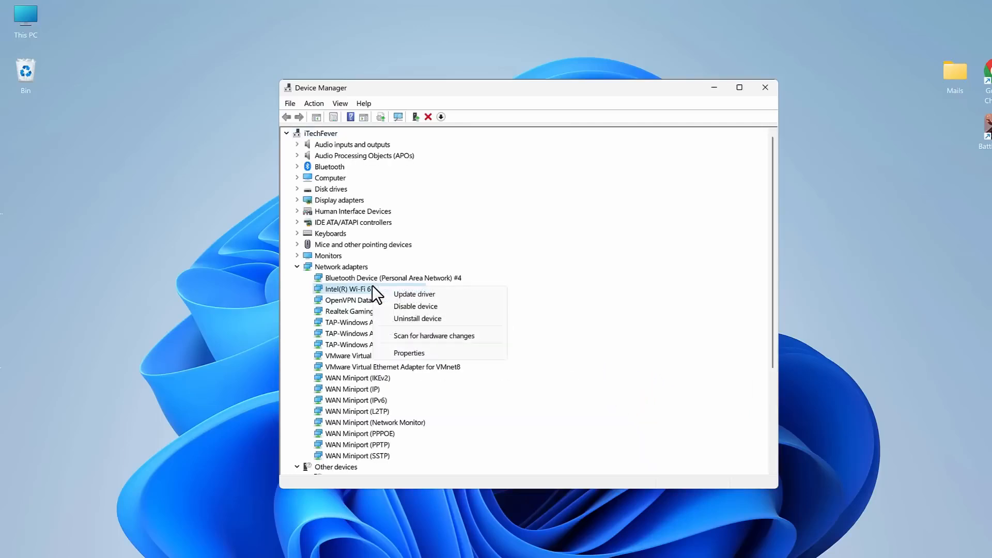
{"action": "left_click", "coordinate": [428, 306]}
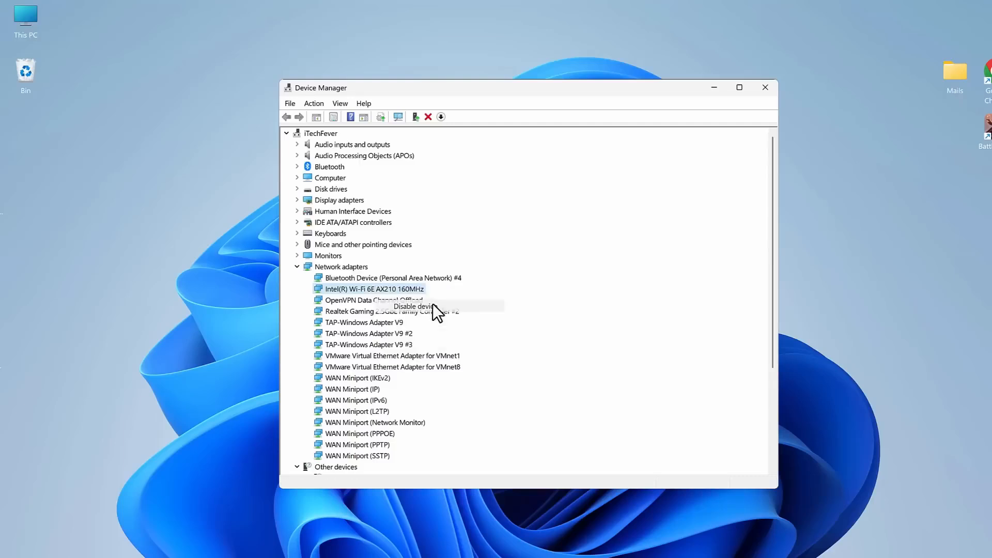
{"action": "left_click", "coordinate": [521, 306]}
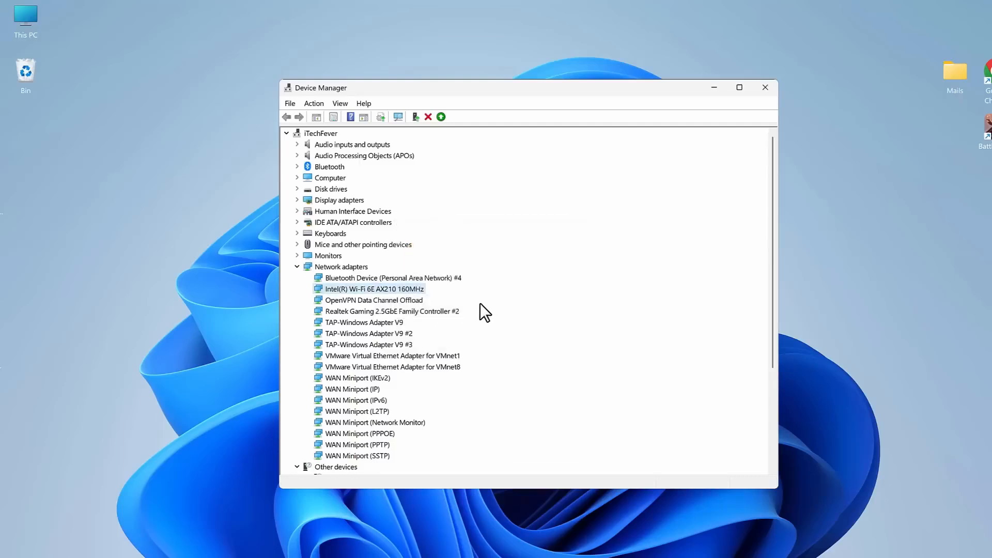
{"action": "right_click", "coordinate": [371, 287]}
{"action": "left_click", "coordinate": [410, 307]}
Make sure the Intel(R) Wi-Fi 6E AX210 160MHz adapter's power management does not allow the computer to turn it off to save power.
{"action": "right_click", "coordinate": [405, 288]}
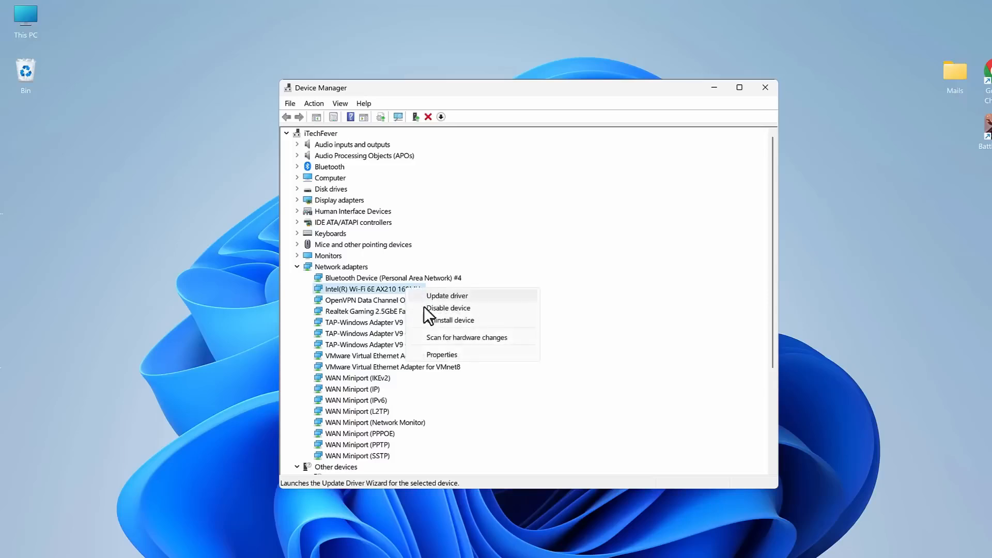
{"action": "left_click", "coordinate": [472, 354]}
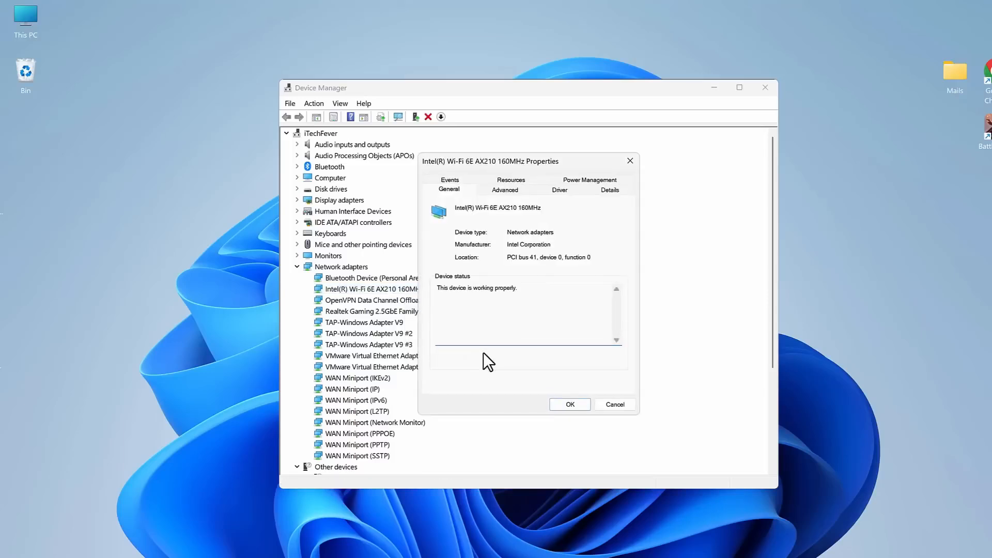
{"action": "left_click", "coordinate": [596, 180]}
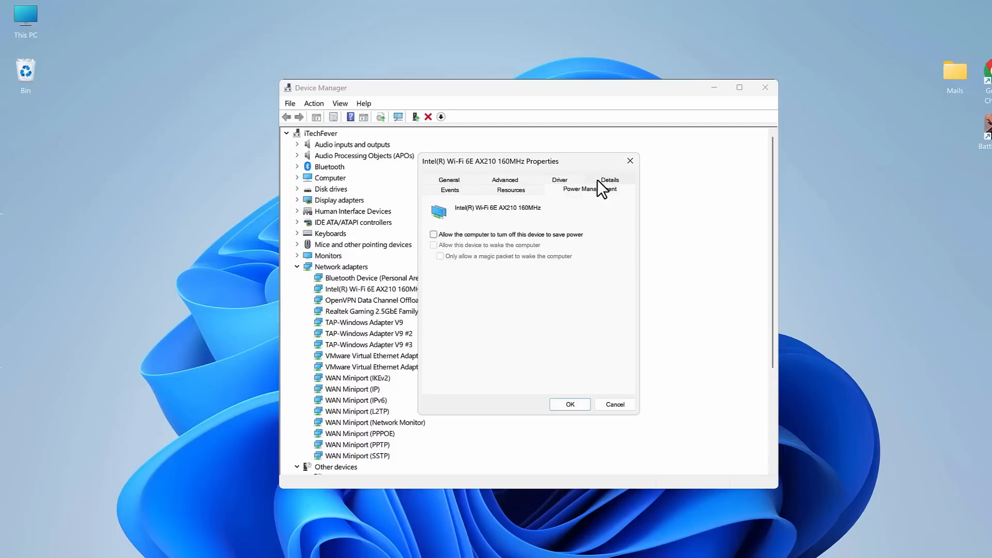
{"action": "left_click", "coordinate": [433, 234]}
{"action": "left_click", "coordinate": [433, 234]}
{"action": "left_click", "coordinate": [569, 404]}
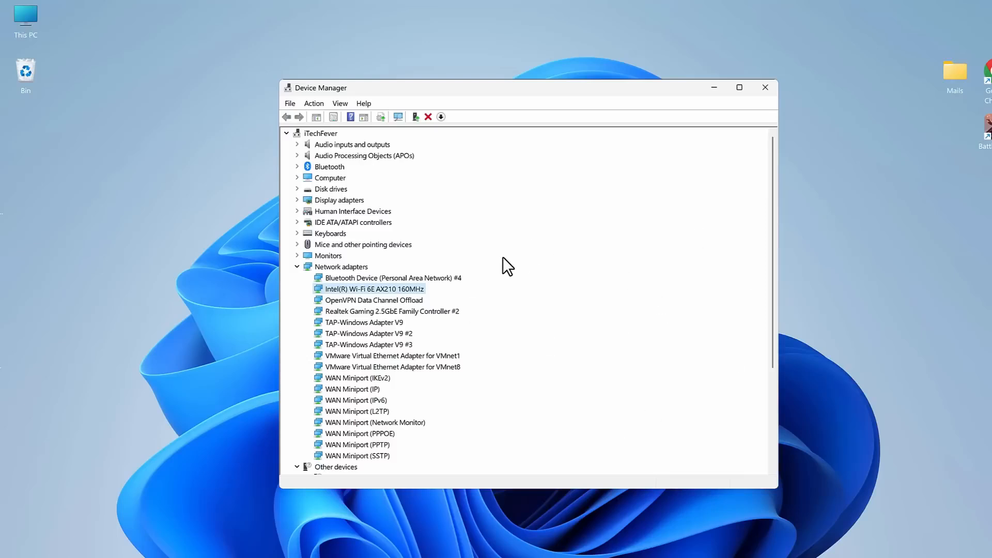
Uninstall the Intel(R) Wi-Fi 6E AX210 160MHz device without attempting to remove its driver.
{"action": "right_click", "coordinate": [388, 288]}
{"action": "left_click", "coordinate": [429, 320]}
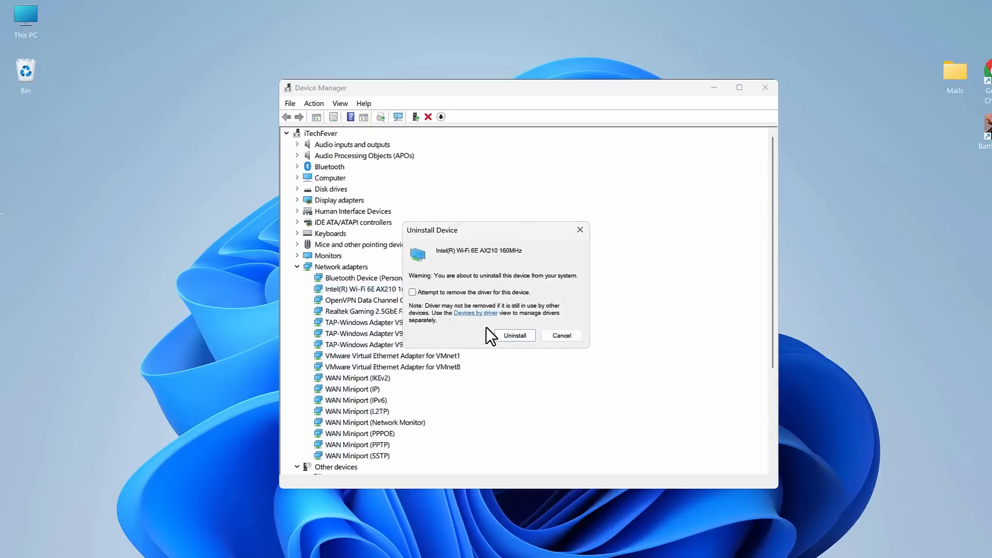
{"action": "left_click", "coordinate": [503, 330]}
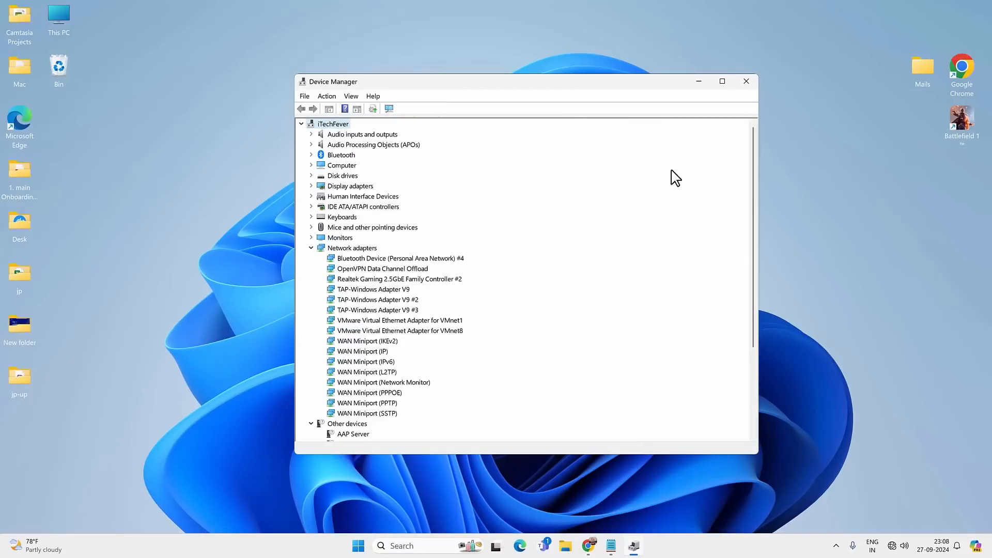
{"action": "left_click", "coordinate": [358, 546]}
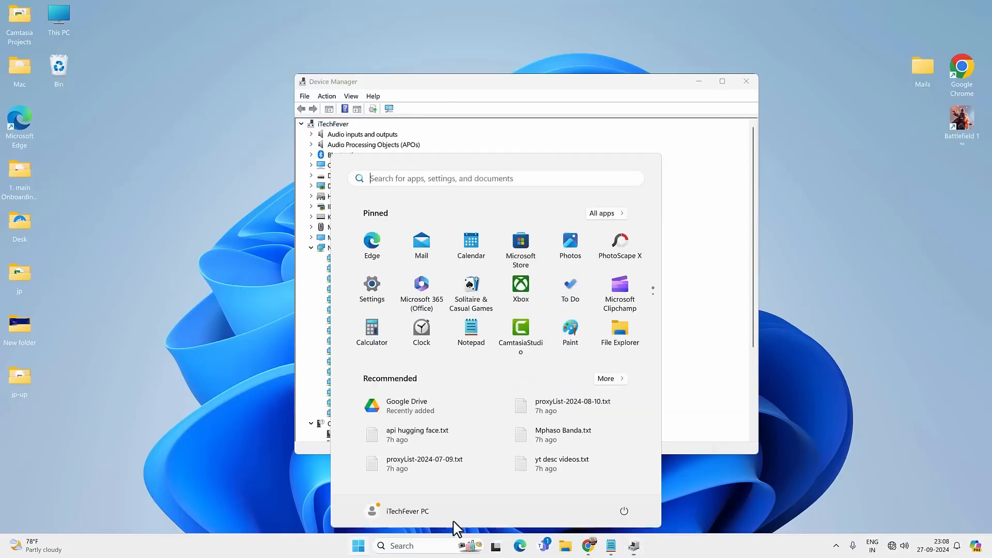
{"action": "left_click", "coordinate": [625, 510]}
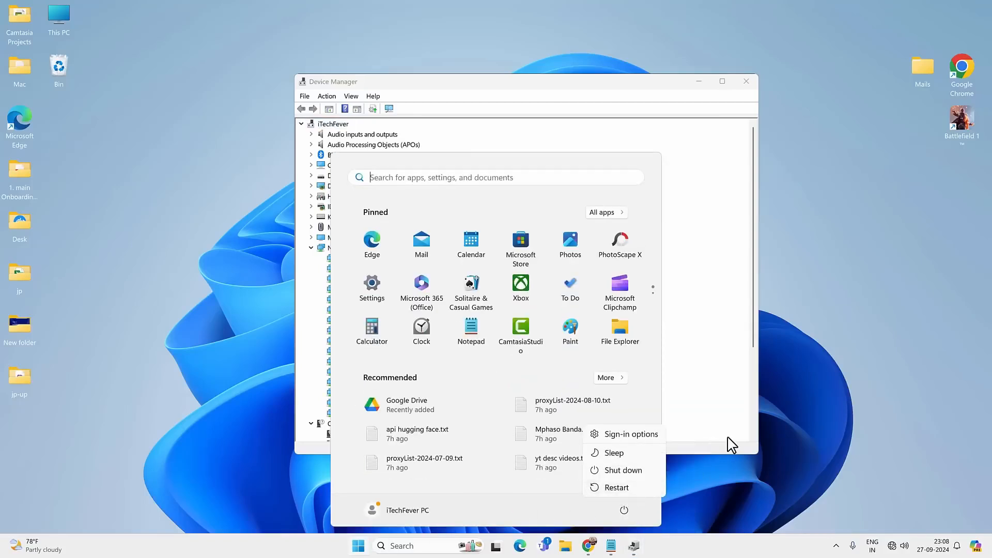
{"action": "key", "text": "Escape"}
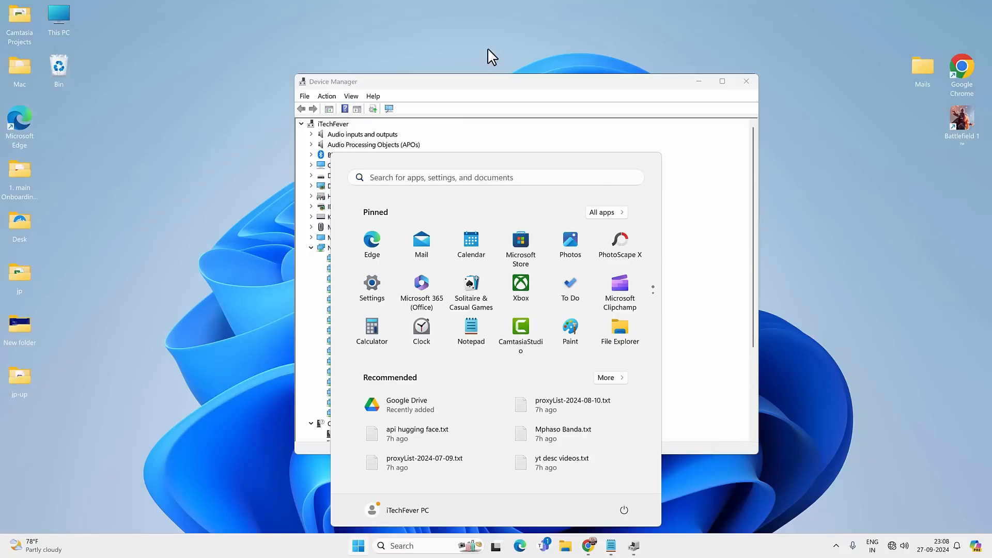
{"action": "left_click", "coordinate": [473, 92]}
Scan for hardware changes to reinstall the Wi-Fi adapter, and close Device Manager.
{"action": "left_click", "coordinate": [327, 96]}
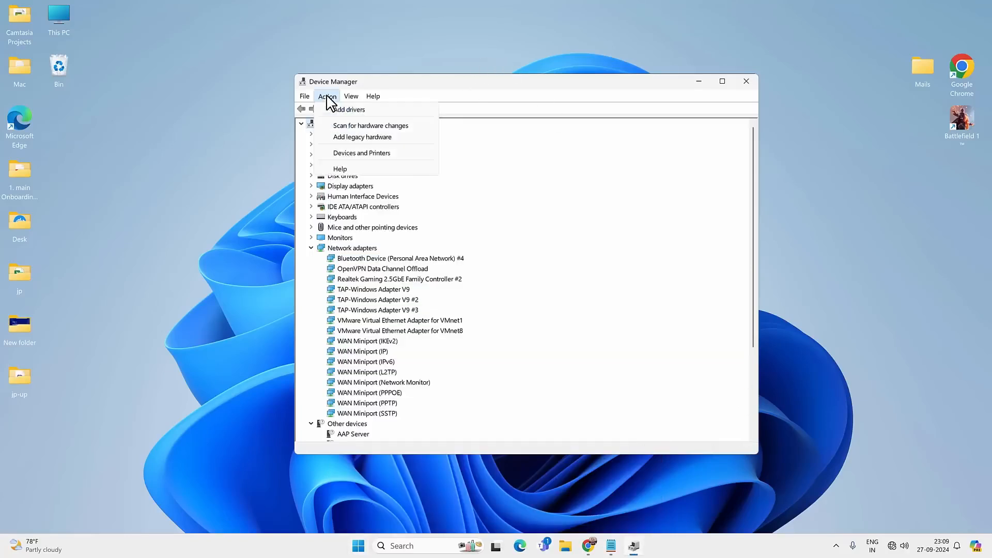
{"action": "left_click", "coordinate": [351, 126]}
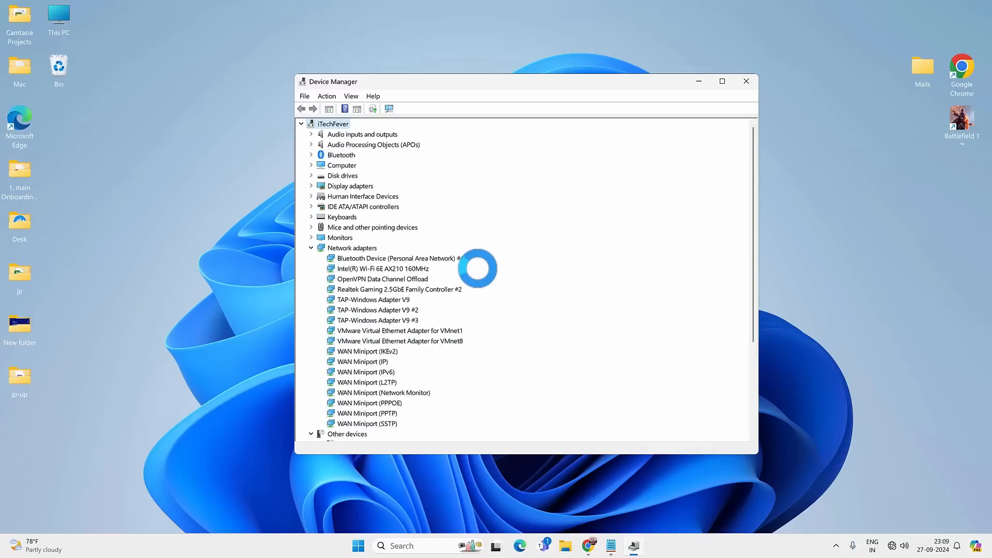
{"action": "left_click", "coordinate": [752, 82]}
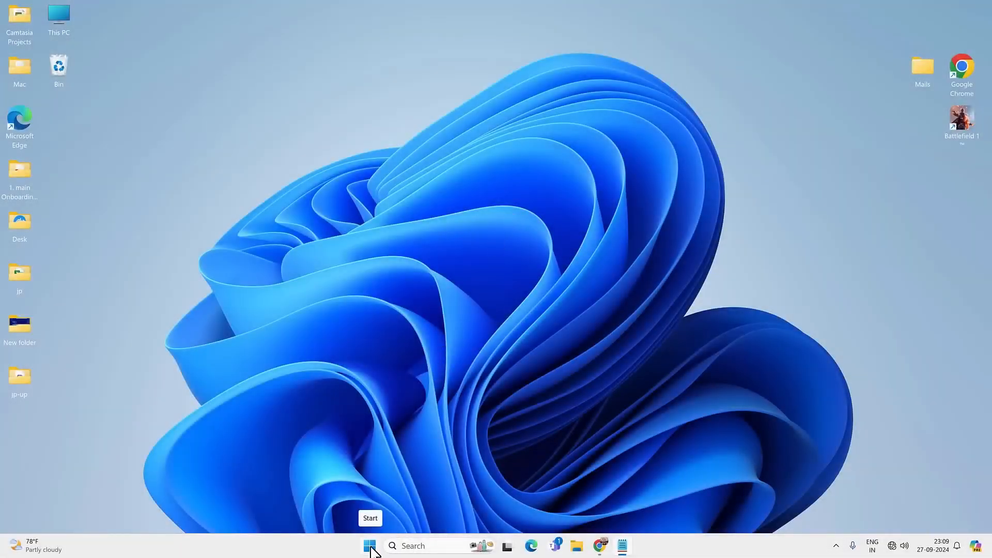
Run the Network and Internet troubleshooter from the other troubleshooters in the Windows system settings and bring up its Get Help window.
{"action": "left_click", "coordinate": [370, 547]}
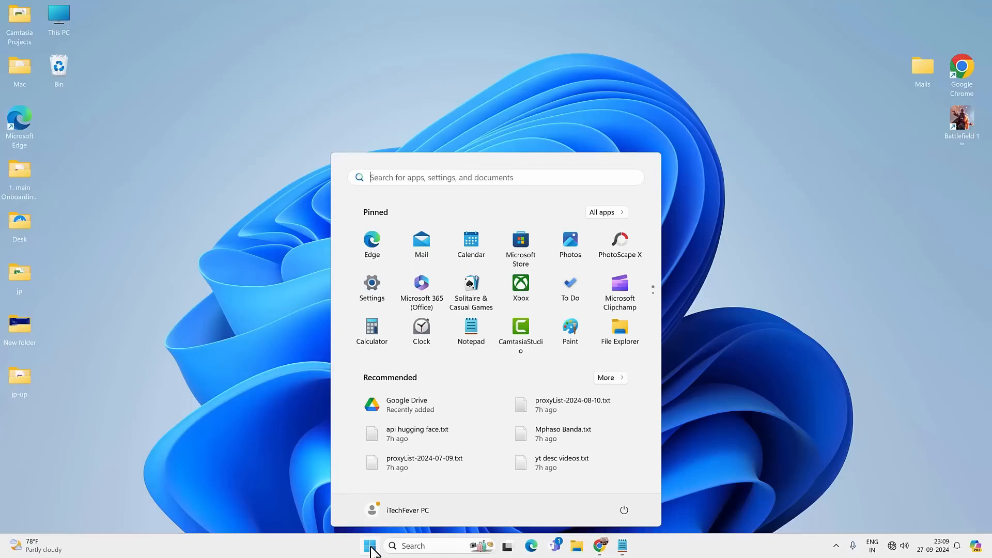
{"action": "left_click", "coordinate": [368, 288]}
{"action": "left_click", "coordinate": [44, 133]}
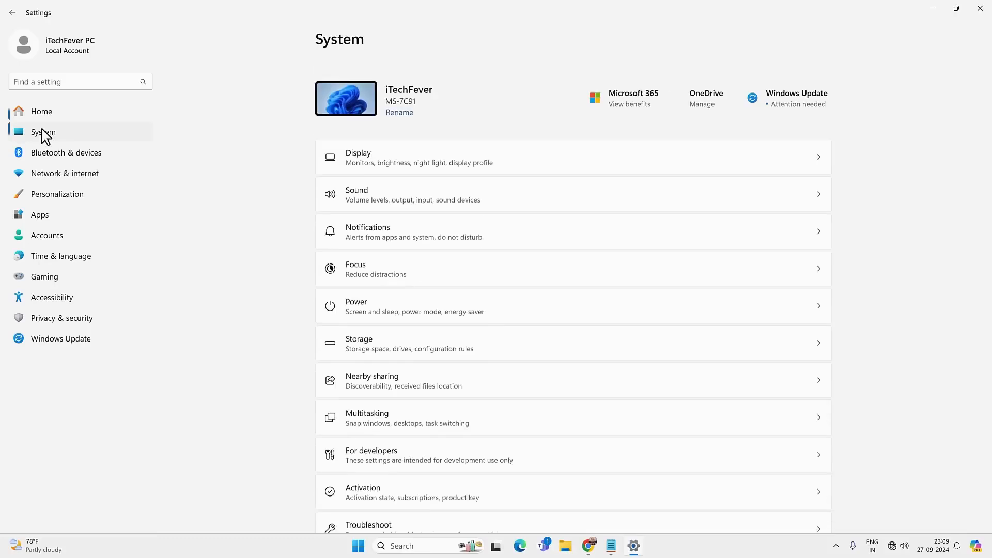
{"action": "scroll", "coordinate": [464, 412], "scroll_direction": "down", "scroll_amount": 4}
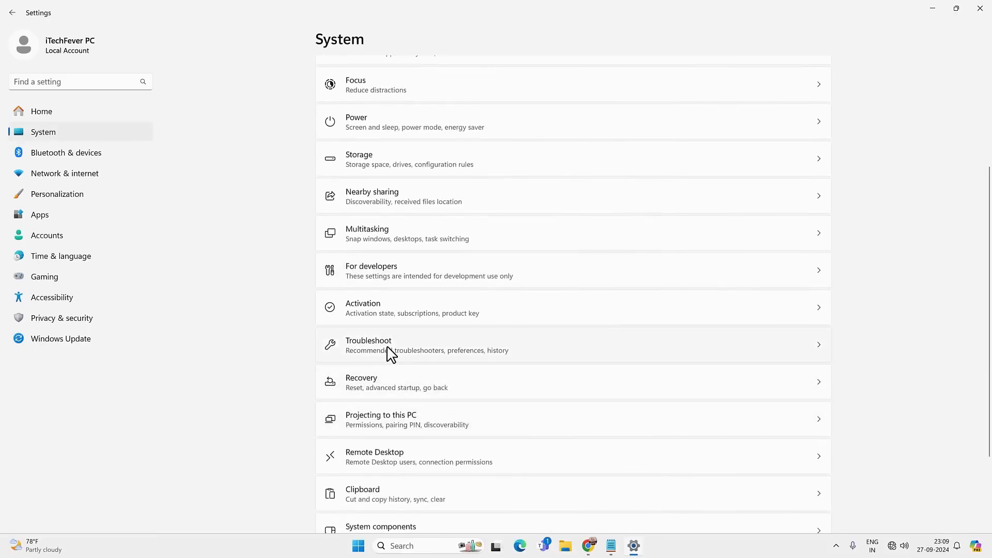
{"action": "left_click", "coordinate": [391, 353]}
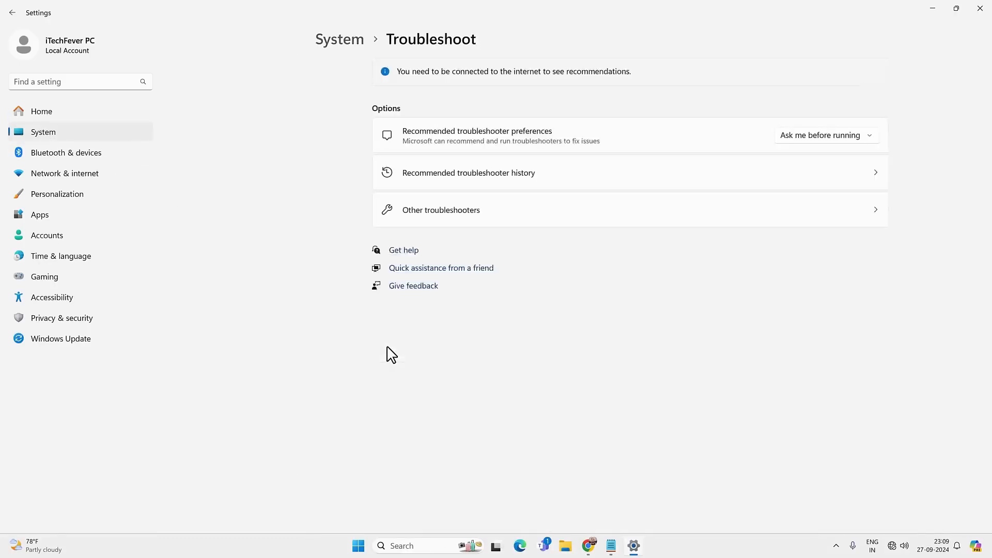
{"action": "left_click", "coordinate": [394, 220]}
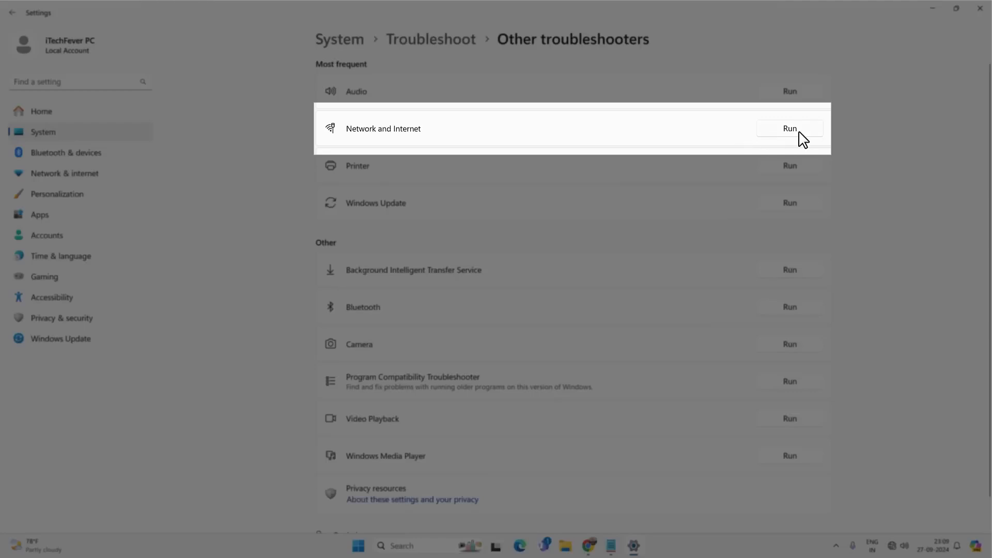
{"action": "left_click", "coordinate": [798, 133]}
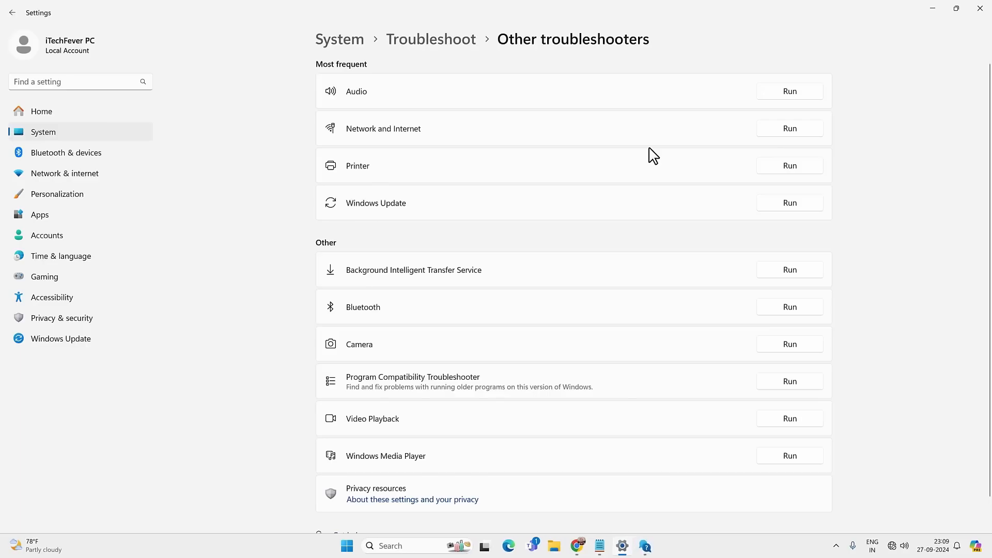
{"action": "left_click", "coordinate": [647, 548]}
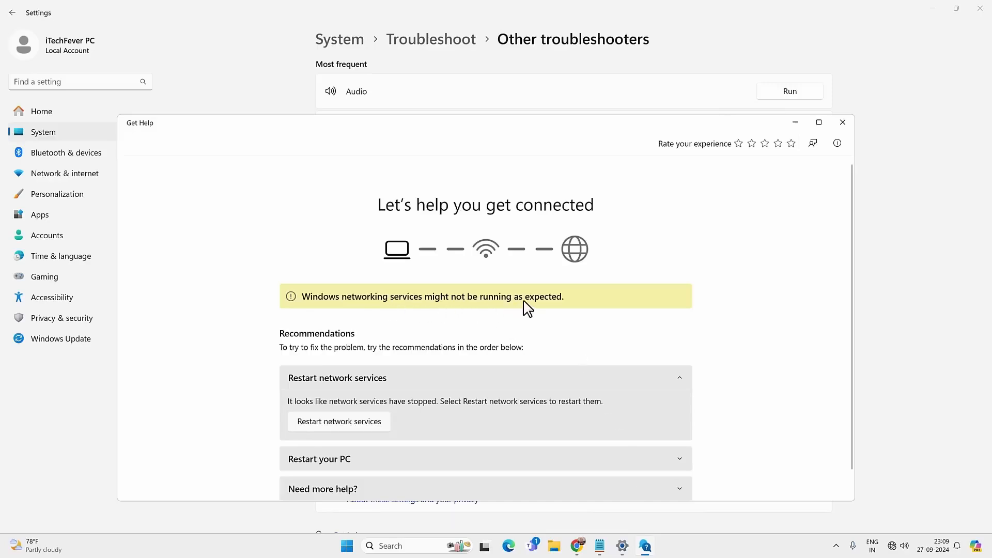
Apply the troubleshooter's recommendations to restart the network services and enable the Wi-Fi network adaptor.
{"action": "scroll", "coordinate": [520, 310], "scroll_direction": "down", "scroll_amount": 1}
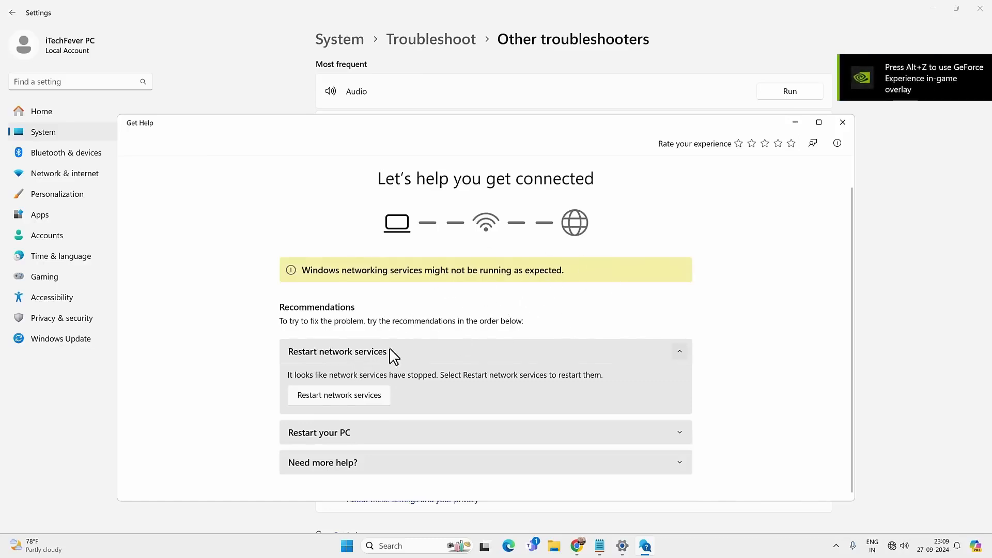
{"action": "left_click", "coordinate": [346, 397]}
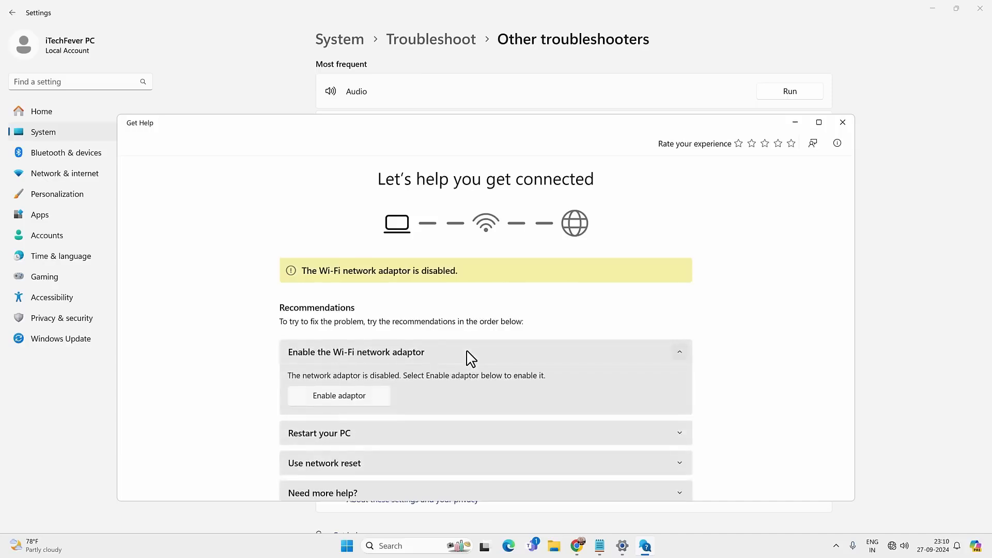
{"action": "left_click", "coordinate": [362, 397]}
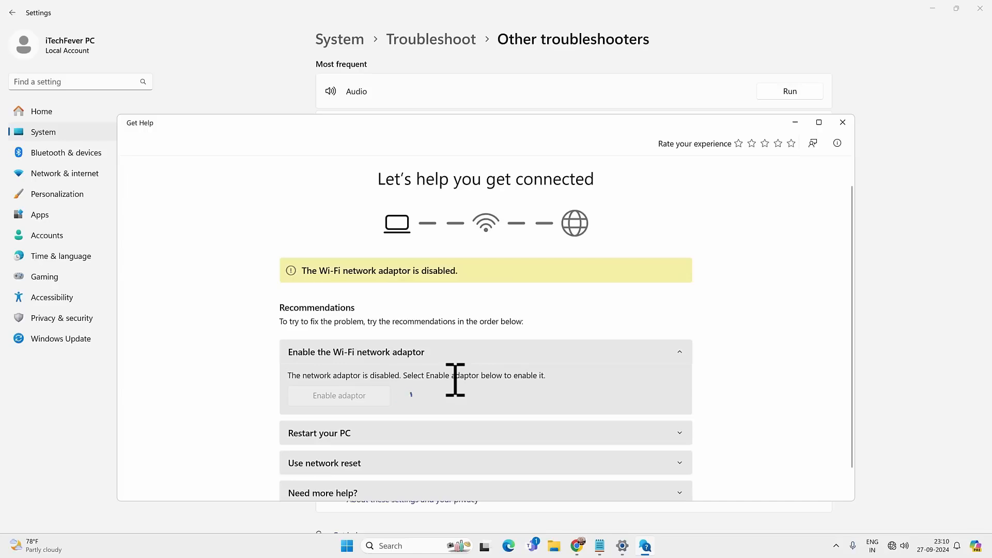
Read the troubleshooter's Restart your PC and Use network reset recommendations, and close Get Help and Settings.
{"action": "scroll", "coordinate": [439, 377], "scroll_direction": "down", "scroll_amount": 2}
{"action": "left_click", "coordinate": [480, 434]}
{"action": "scroll", "coordinate": [498, 445], "scroll_direction": "down", "scroll_amount": 2}
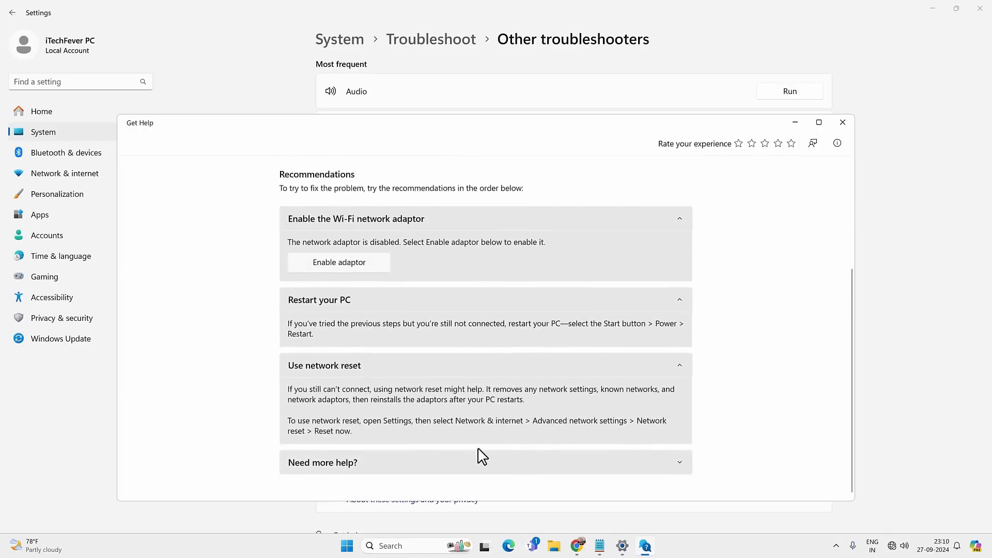
{"action": "left_click", "coordinate": [843, 122]}
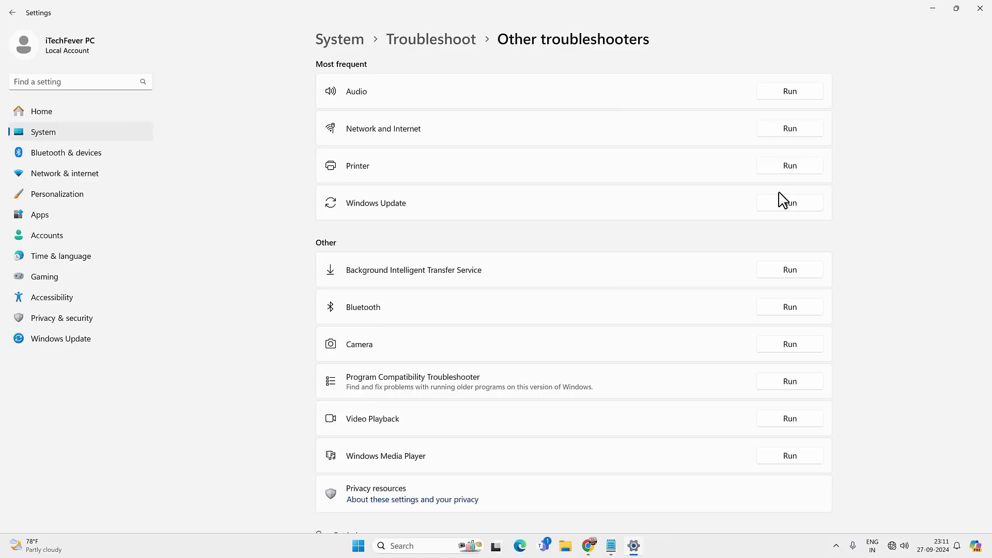
{"action": "left_click", "coordinate": [980, 8]}
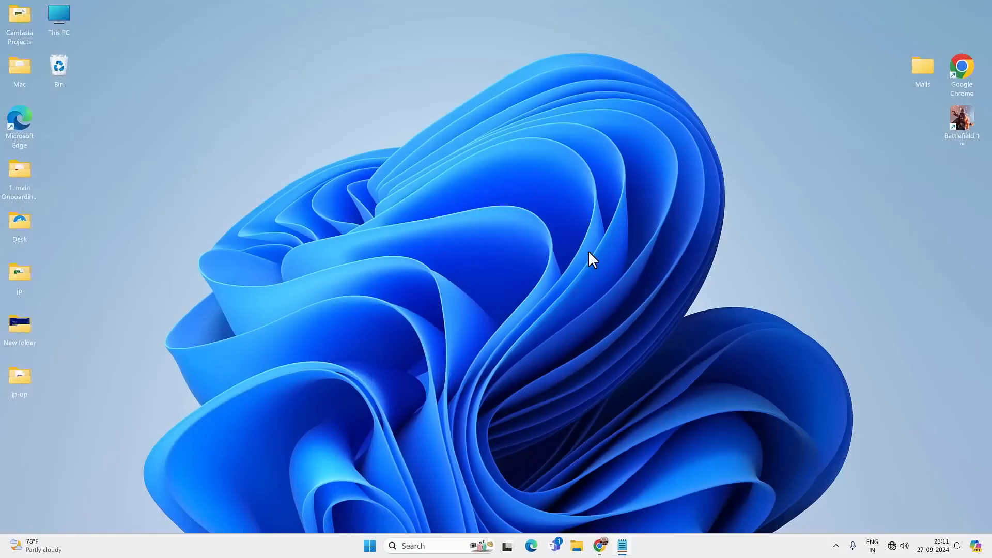
Reset all network adapters with Network reset in the advanced network settings of Windows Settings, confirming the reset.
{"action": "left_click", "coordinate": [371, 547]}
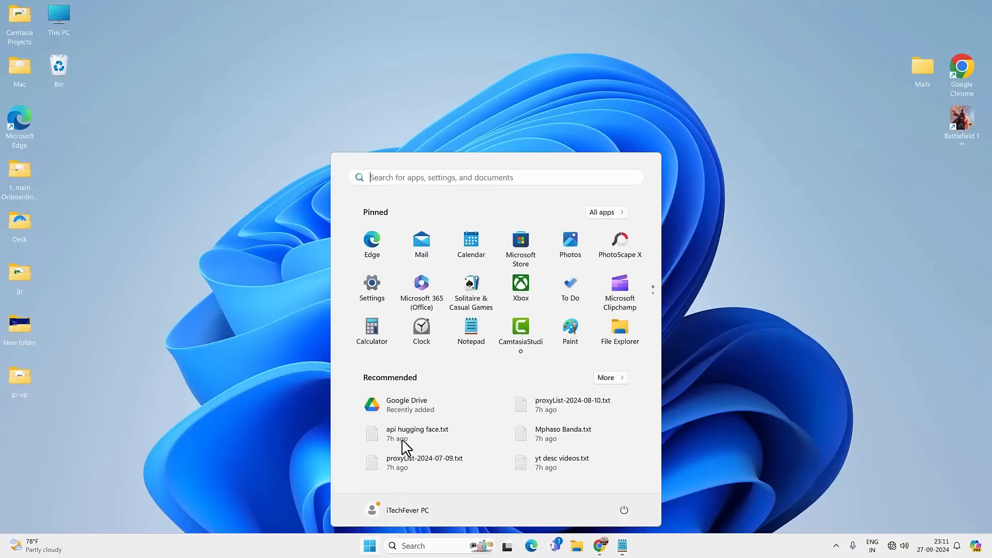
{"action": "left_click", "coordinate": [372, 295]}
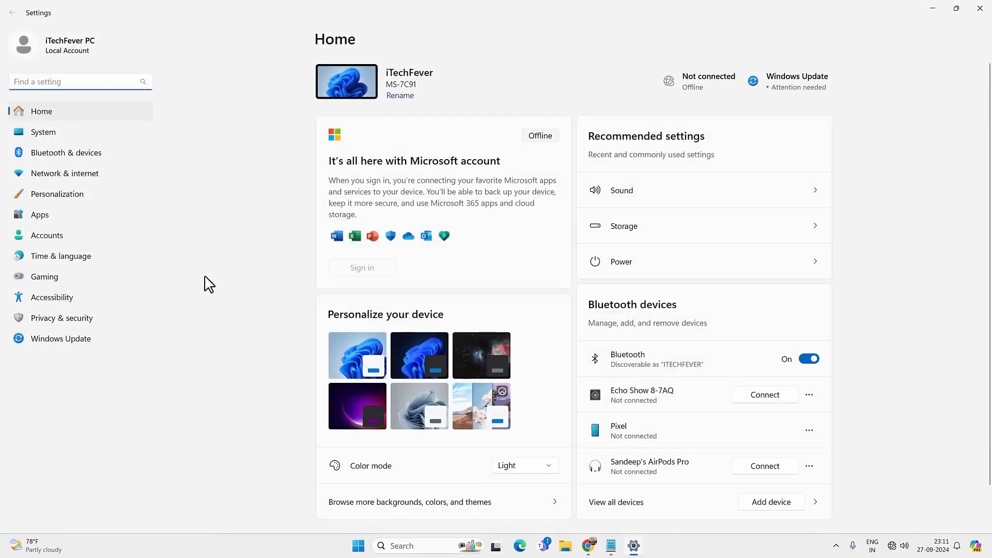
{"action": "left_click", "coordinate": [61, 174]}
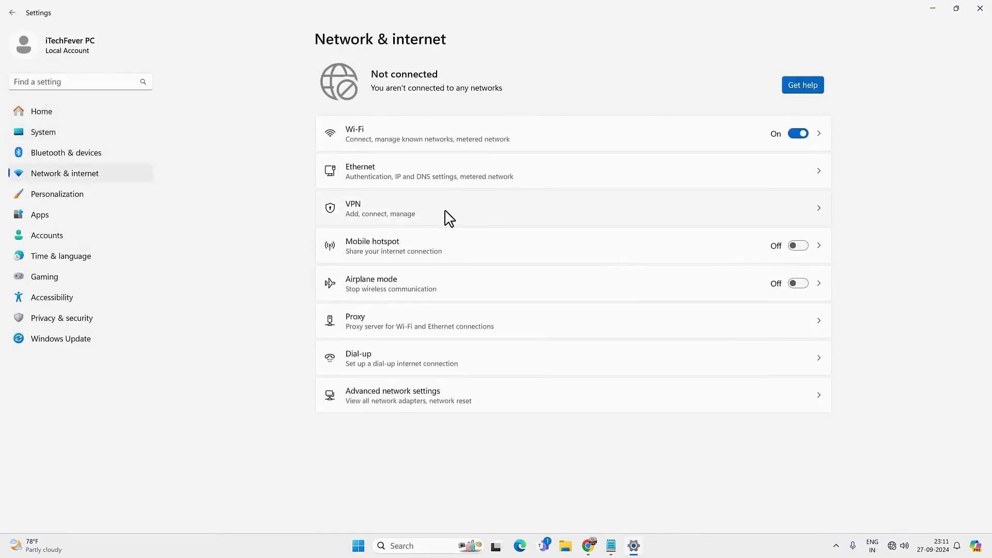
{"action": "left_click", "coordinate": [443, 394]}
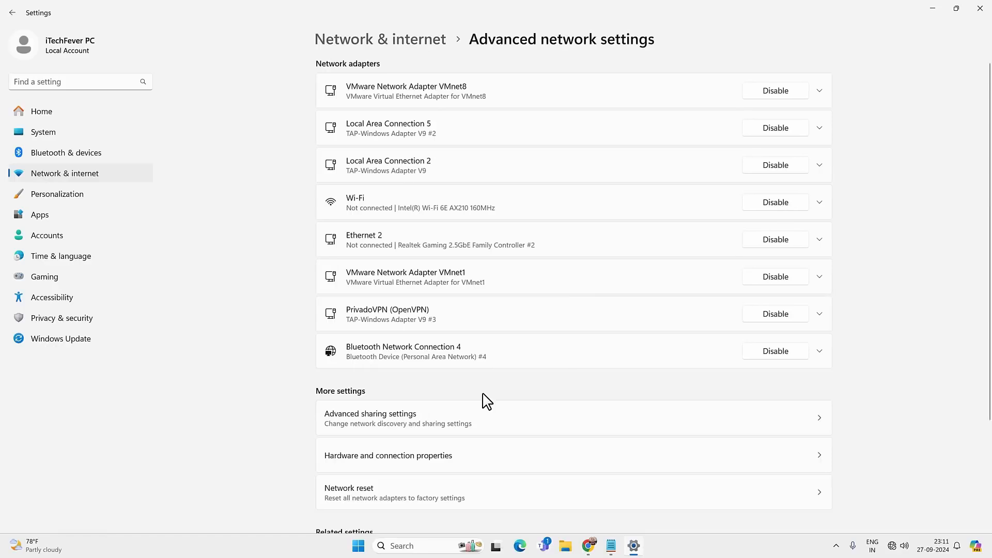
{"action": "left_click", "coordinate": [442, 511]}
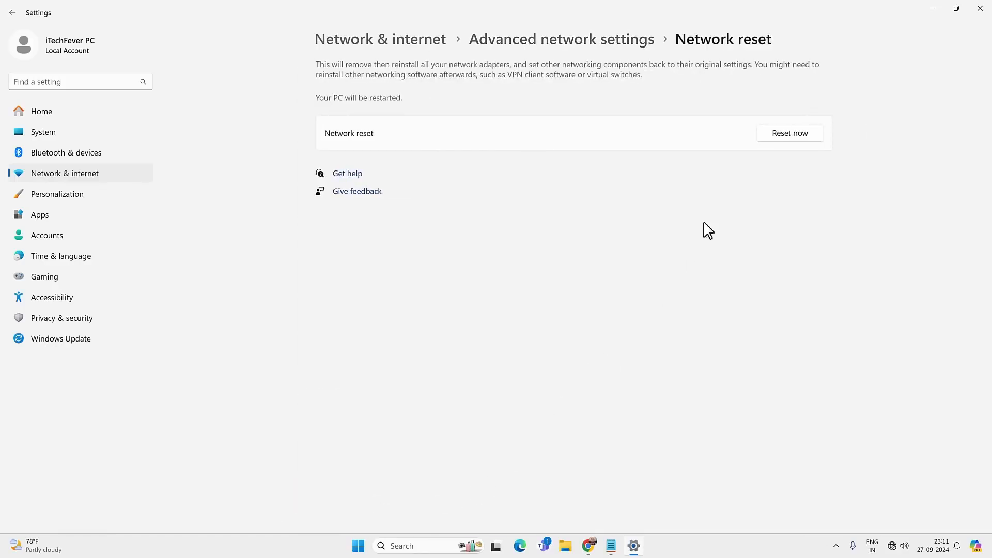
{"action": "left_click", "coordinate": [795, 137]}
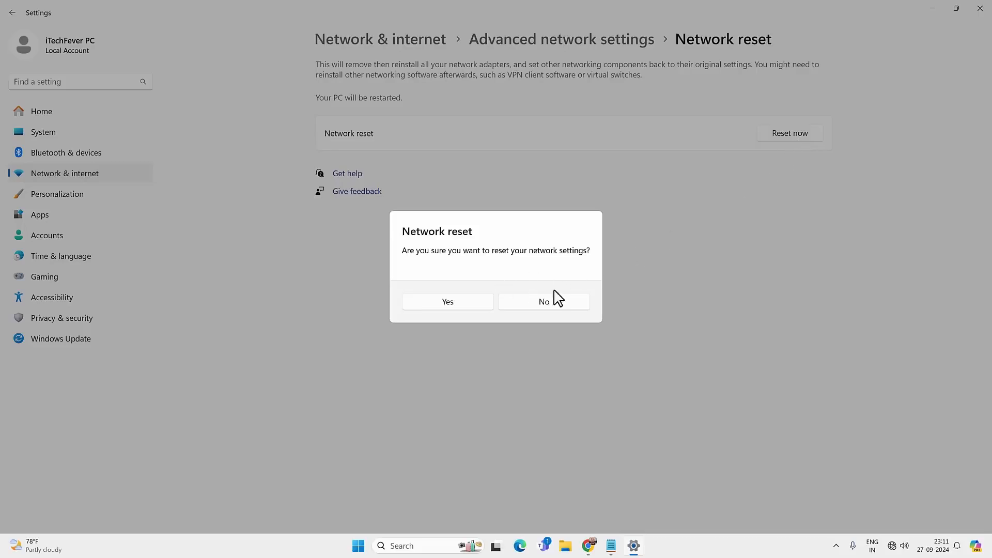
{"action": "left_click", "coordinate": [452, 300]}
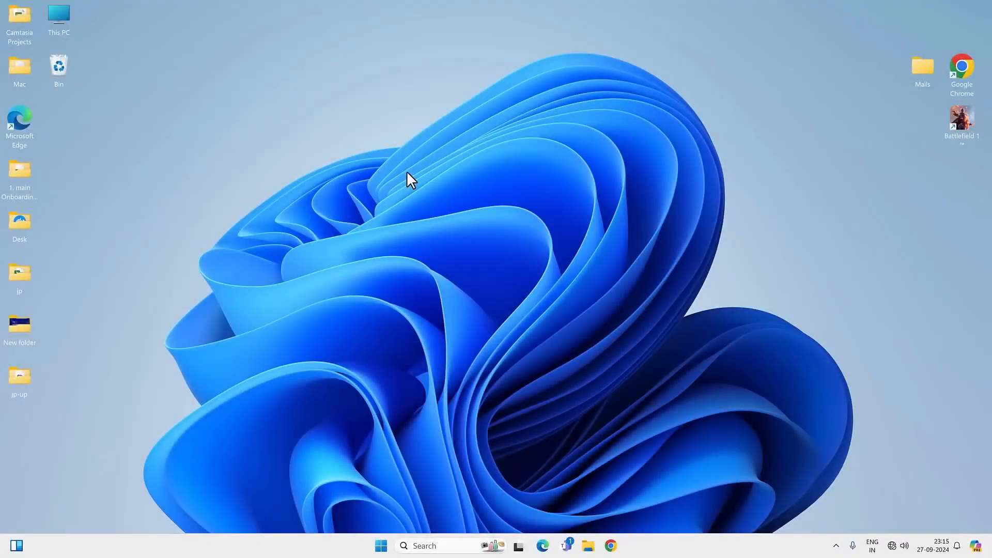
Search Windows for cmd and run Command Prompt as administrator.
{"action": "left_click", "coordinate": [434, 544]}
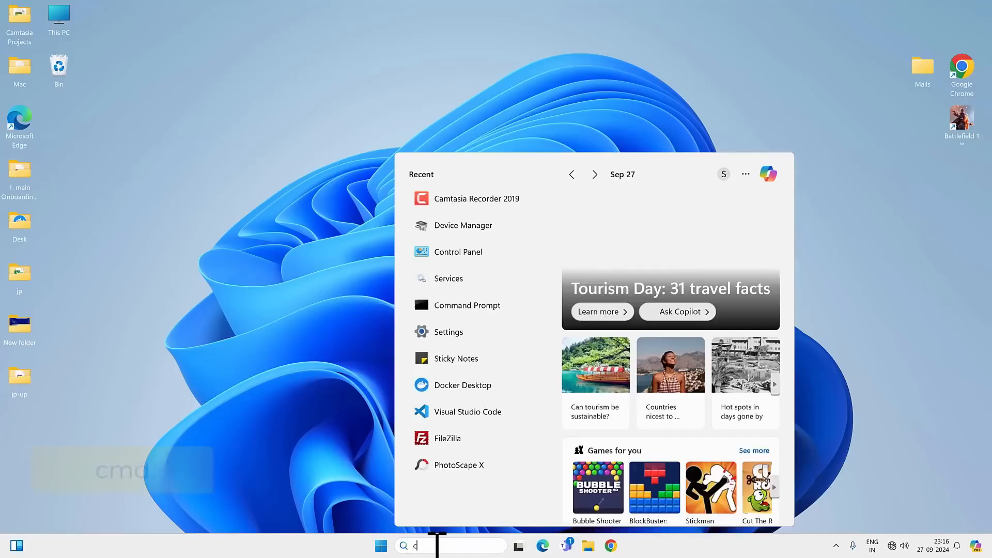
{"action": "type", "text": "cmd"}
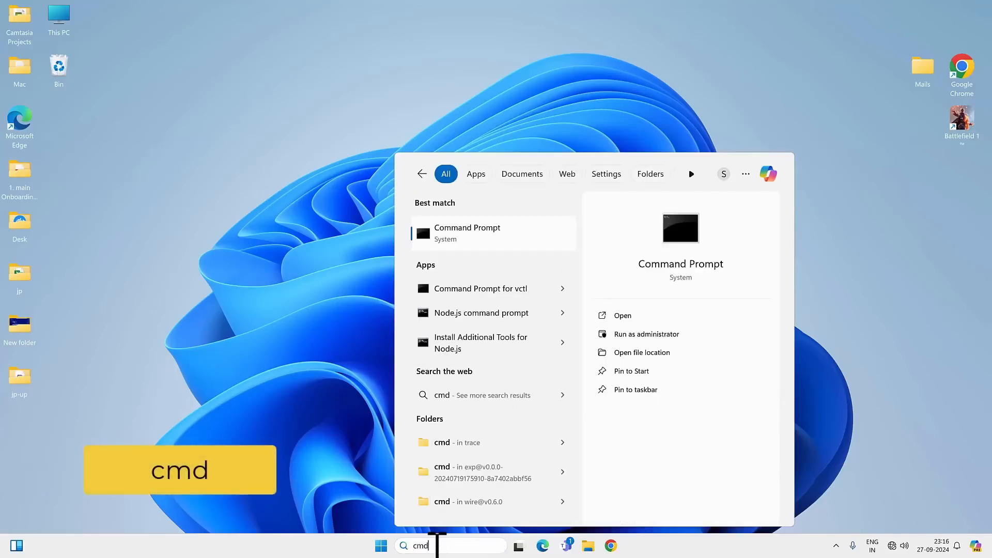
{"action": "right_click", "coordinate": [441, 247]}
{"action": "left_click", "coordinate": [489, 261]}
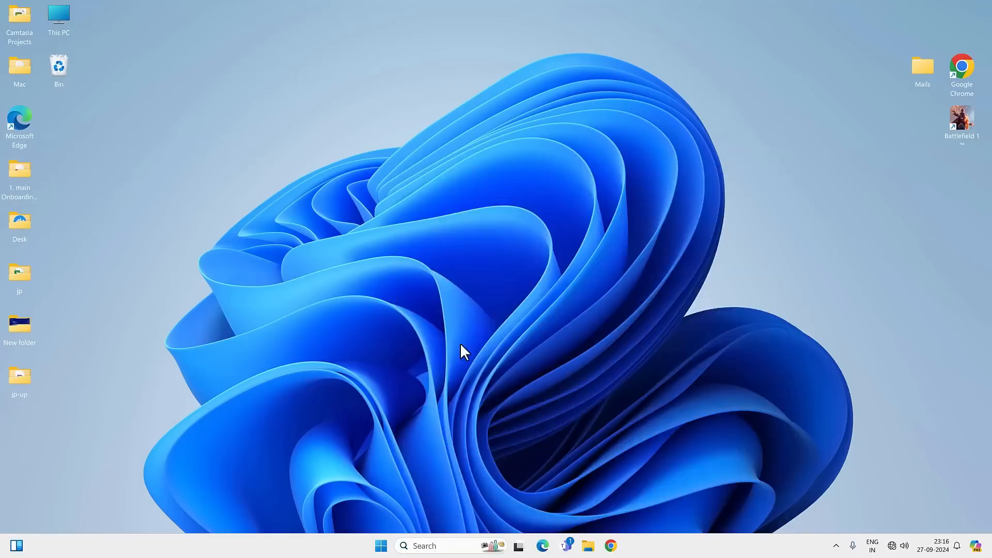
Run netsh winsock reset in Command Prompt to reset the Winsock catalog.
{"action": "left_click_drag", "start_coordinate": [361, 109], "coordinate": [518, 141]}
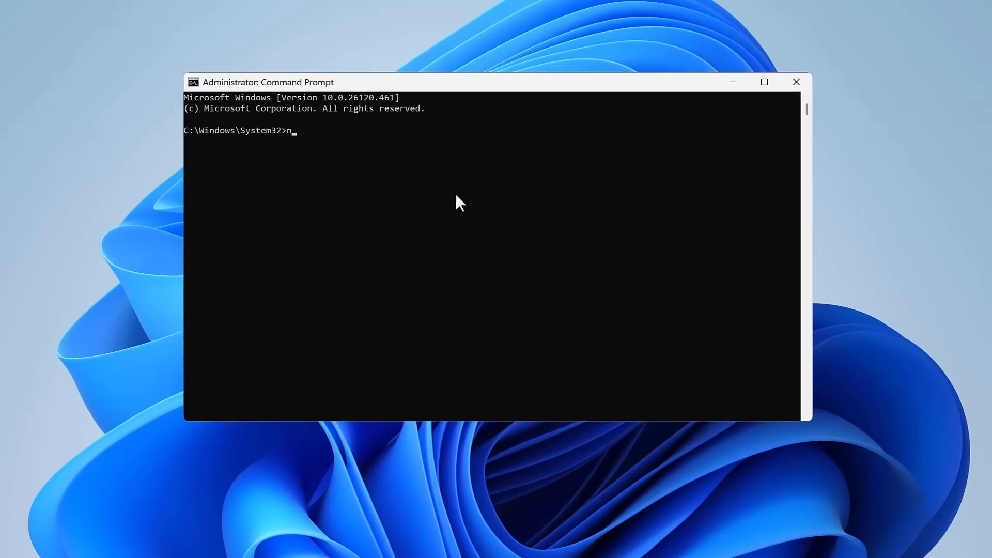
{"action": "type", "text": "nets"}
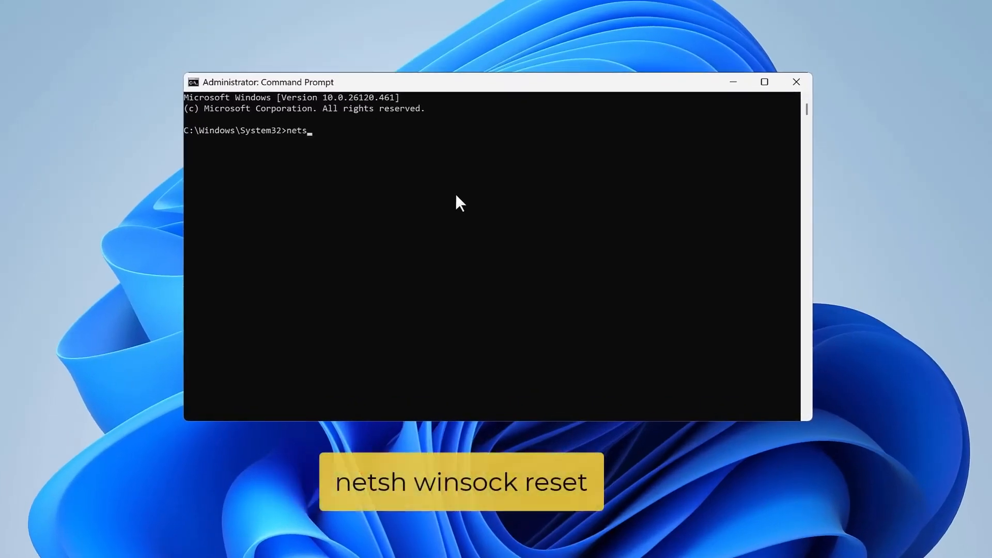
{"action": "type", "text": "h wi"}
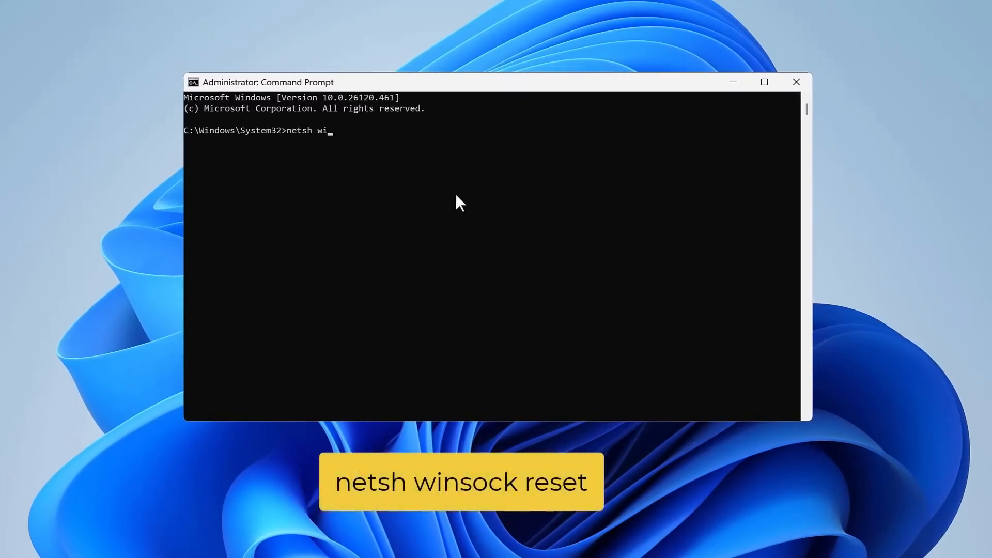
{"action": "type", "text": "nsock reset"}
{"action": "key", "text": "Return"}
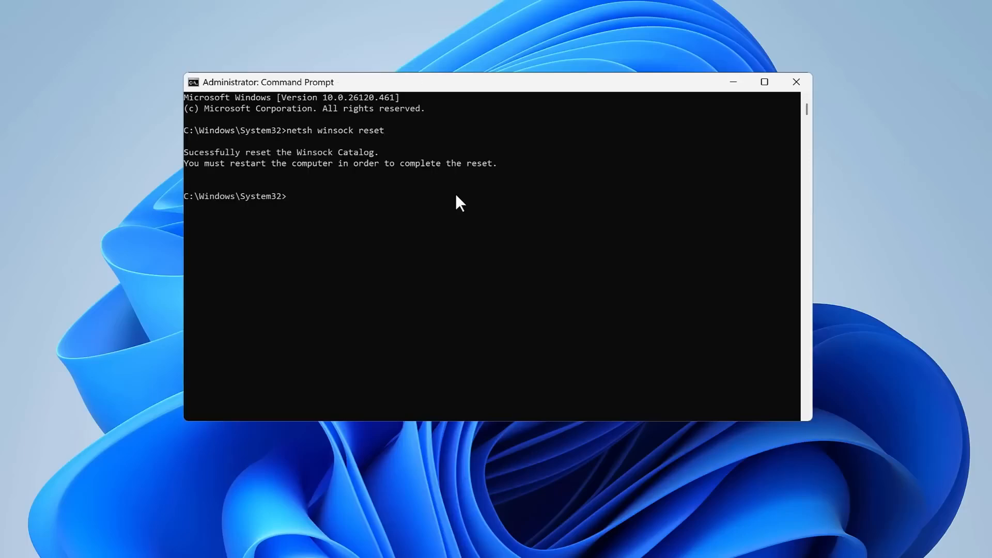
Run netsh int ip reset to reset the TCP/IP stack, and close Command Prompt.
{"action": "type", "text": "netsh int ip reset"}
{"action": "key", "text": "Return"}
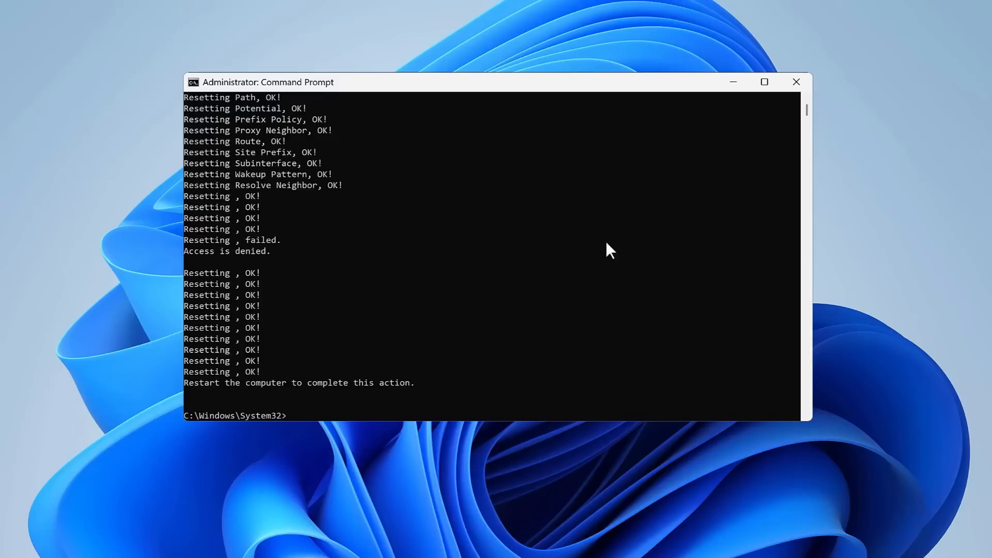
{"action": "left_click", "coordinate": [807, 87]}
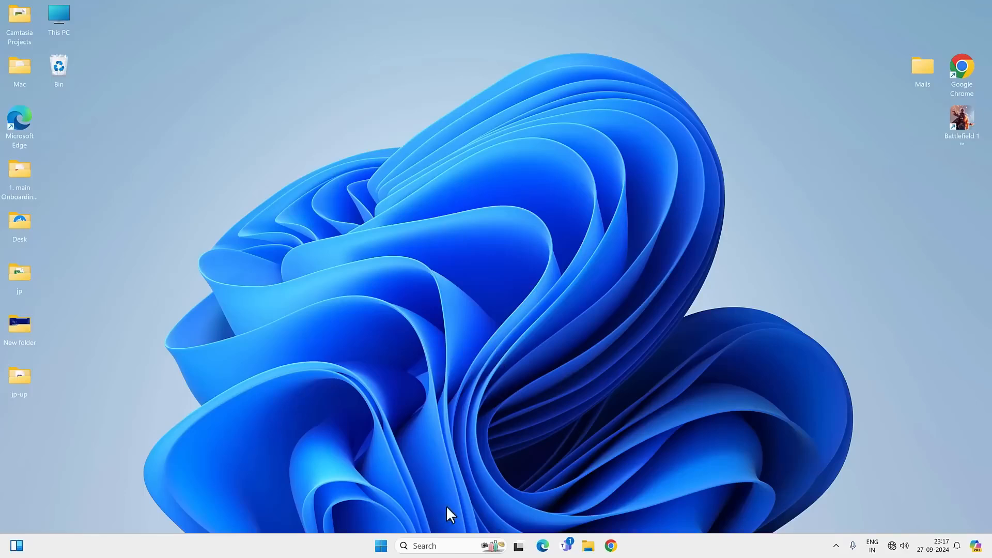
Search Windows for msconfig, open System Configuration and apply Normal startup.
{"action": "left_click", "coordinate": [442, 545]}
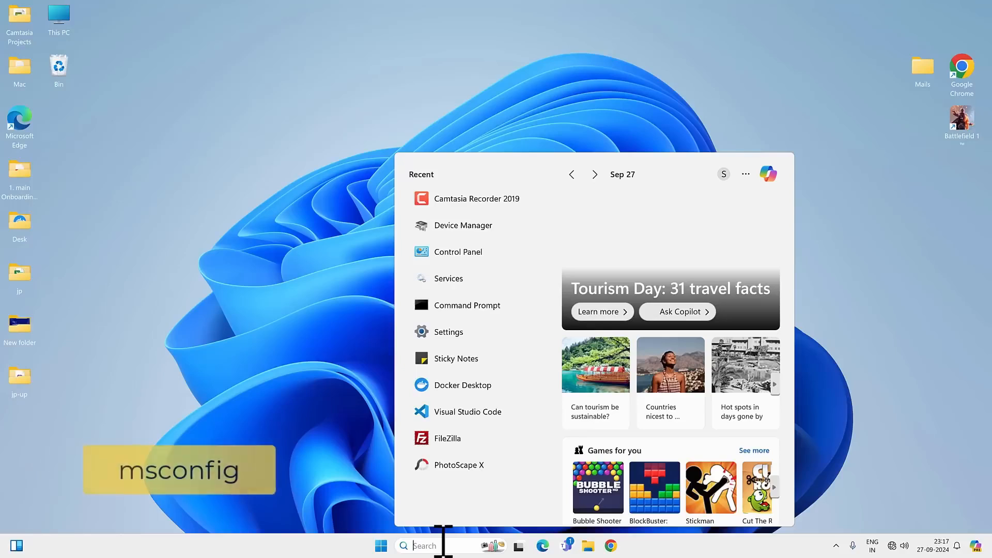
{"action": "type", "text": "msconfig"}
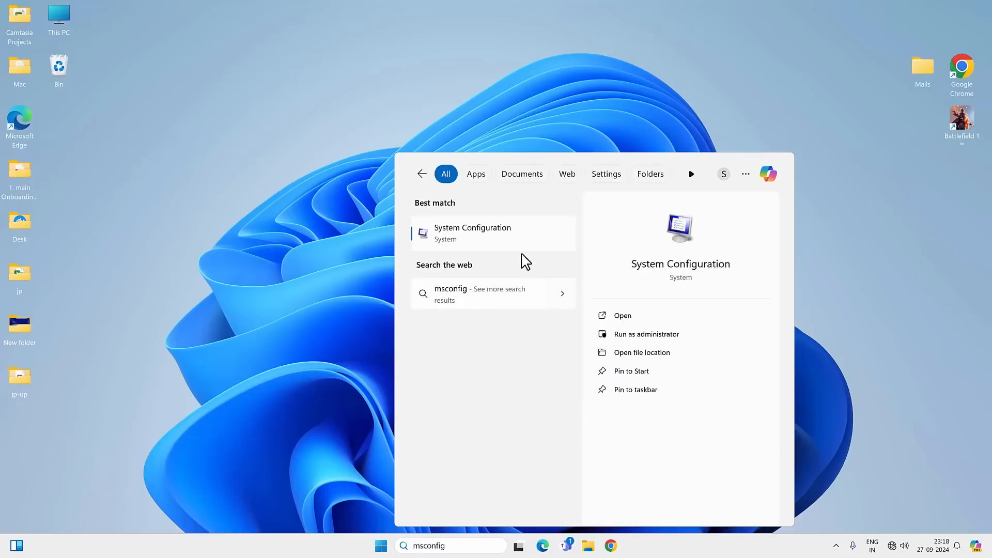
{"action": "left_click", "coordinate": [472, 234]}
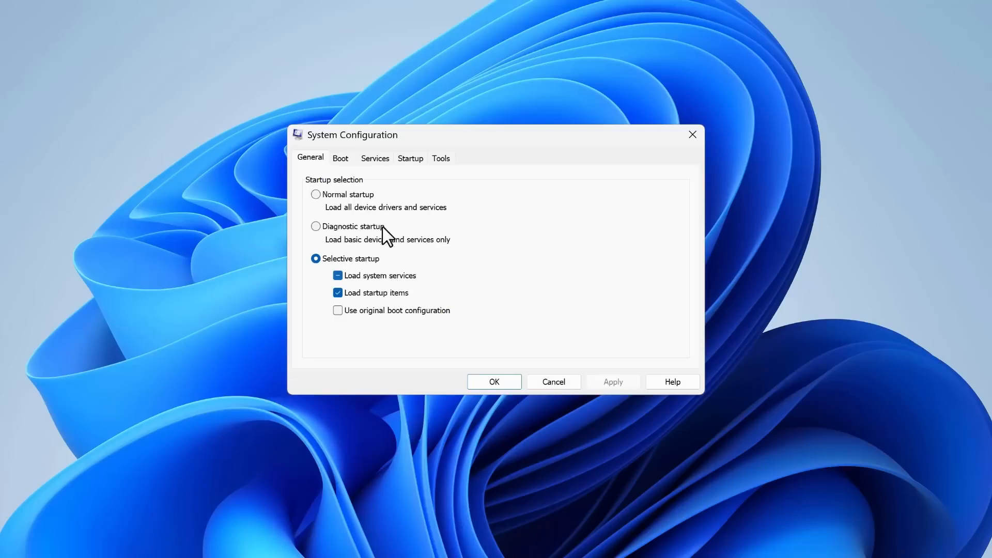
{"action": "left_click", "coordinate": [357, 196]}
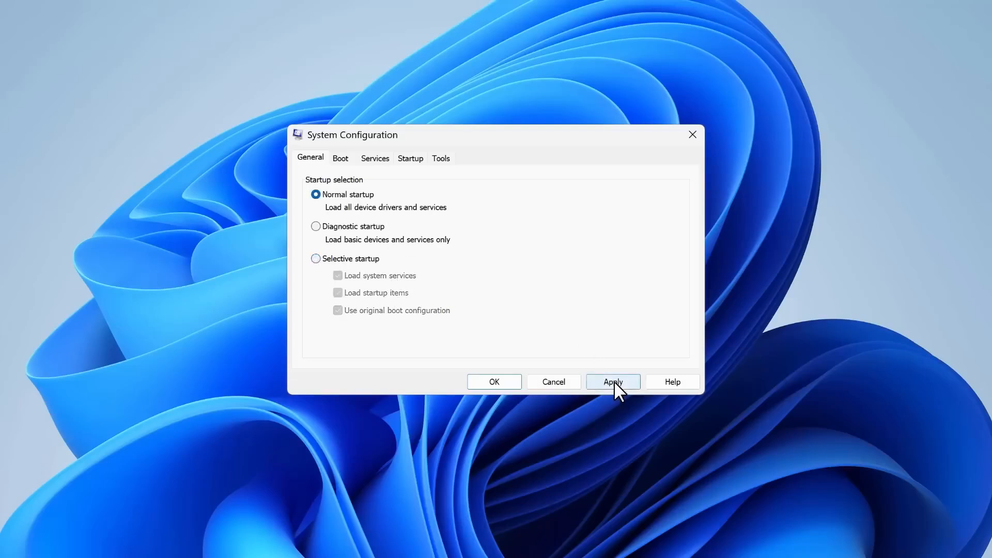
{"action": "left_click", "coordinate": [613, 381]}
Disable and re-enable all services in System Configuration, apply the change and restart the computer.
{"action": "left_click", "coordinate": [372, 157]}
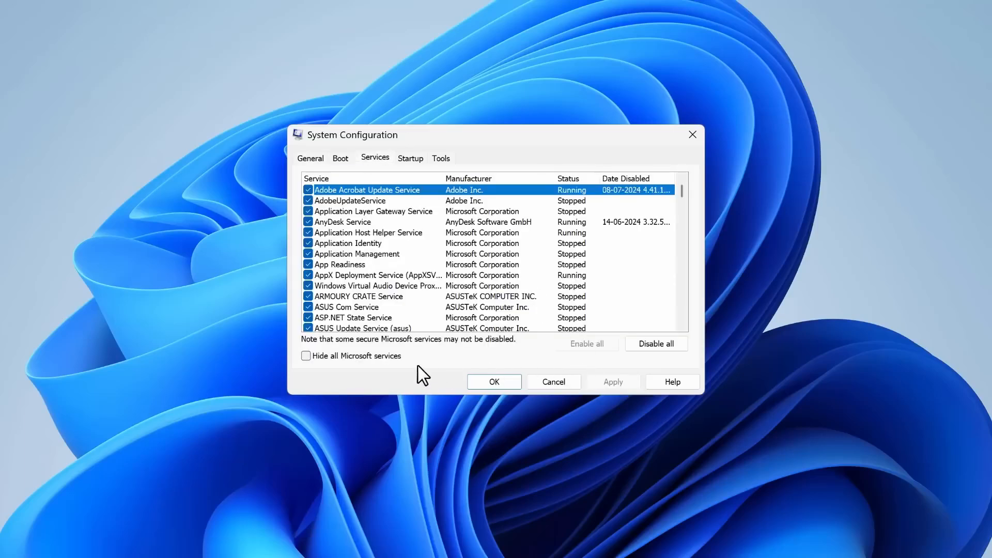
{"action": "scroll", "coordinate": [475, 325], "scroll_direction": "down", "scroll_amount": 5}
{"action": "scroll", "coordinate": [579, 274], "scroll_direction": "down", "scroll_amount": 4}
{"action": "left_click_drag", "start_coordinate": [680, 207], "coordinate": [680, 181]}
{"action": "left_click", "coordinate": [641, 343]}
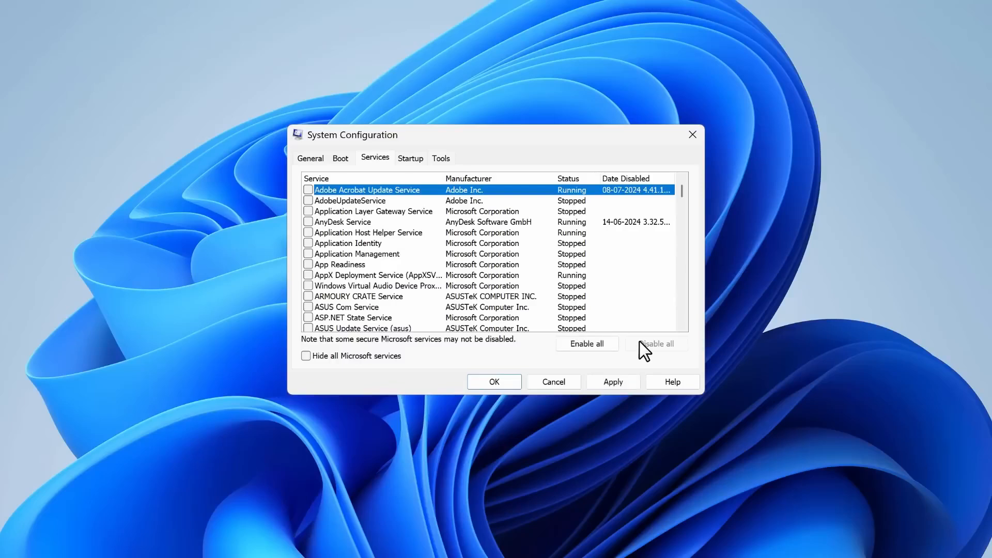
{"action": "left_click", "coordinate": [585, 346]}
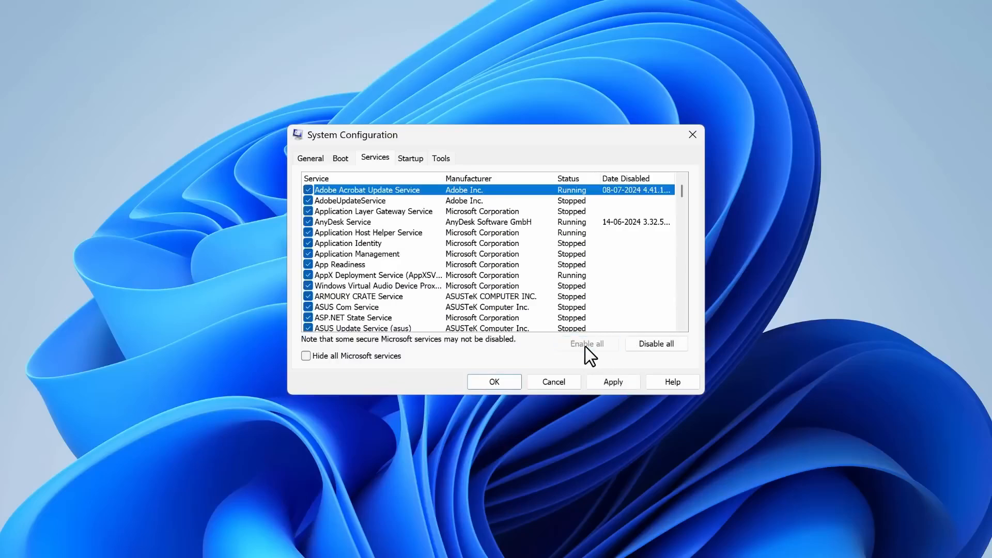
{"action": "left_click", "coordinate": [621, 383]}
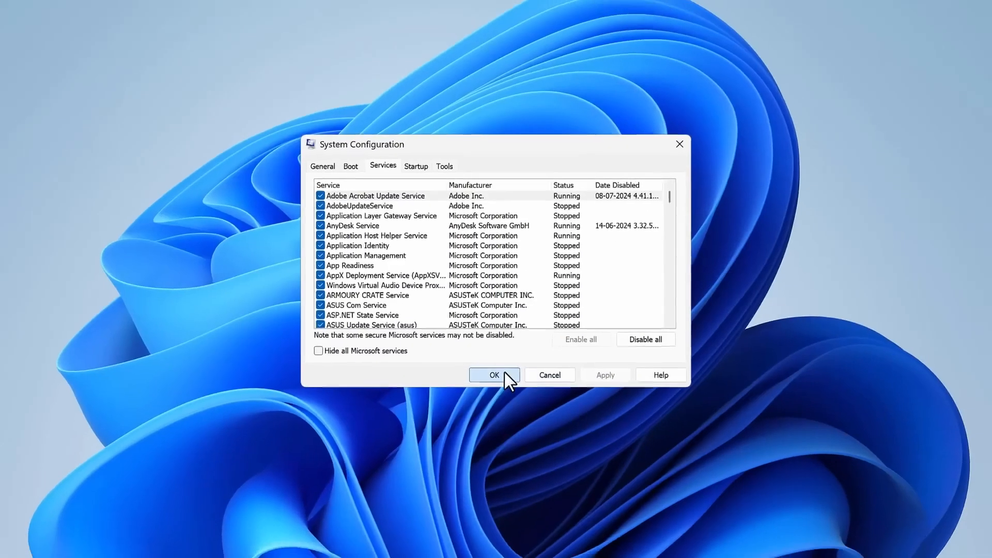
{"action": "left_click", "coordinate": [505, 383]}
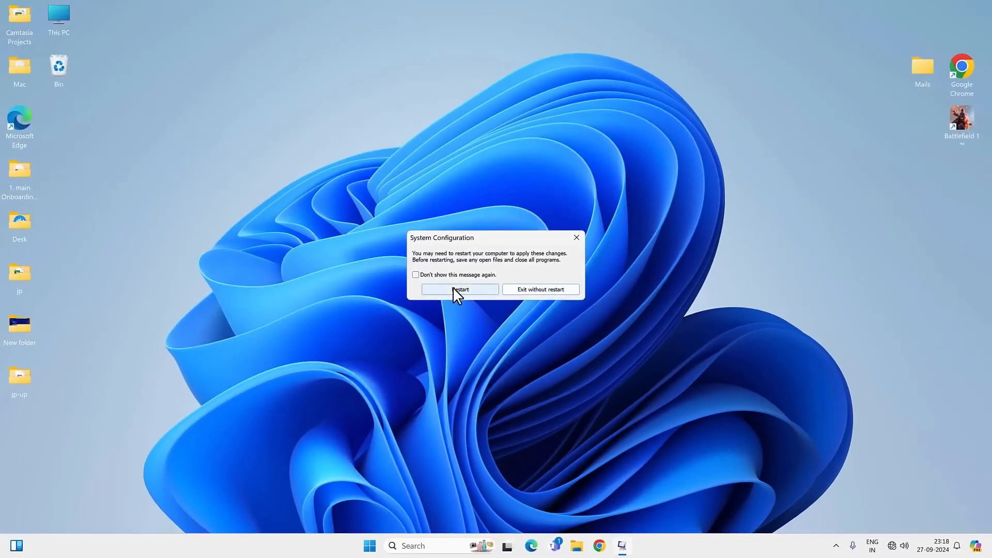
{"action": "left_click", "coordinate": [454, 286]}
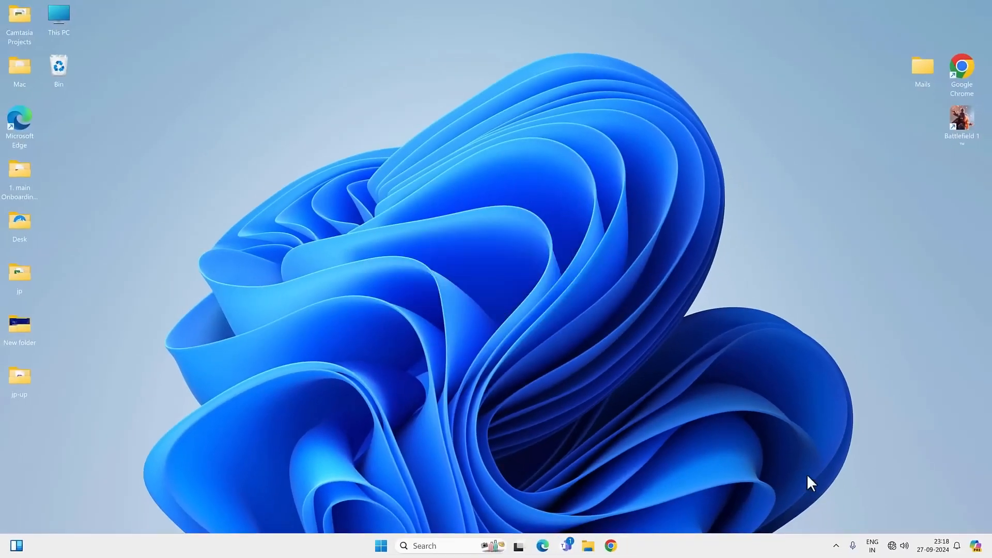
Check the list of available Wi-Fi networks in the quick settings and close it.
{"action": "left_click", "coordinate": [892, 546]}
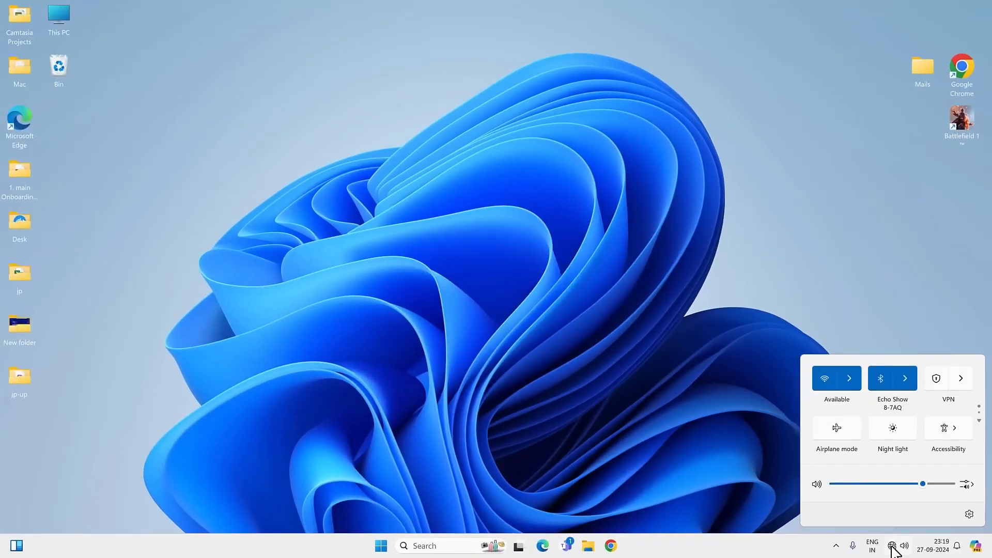
{"action": "left_click", "coordinate": [852, 378]}
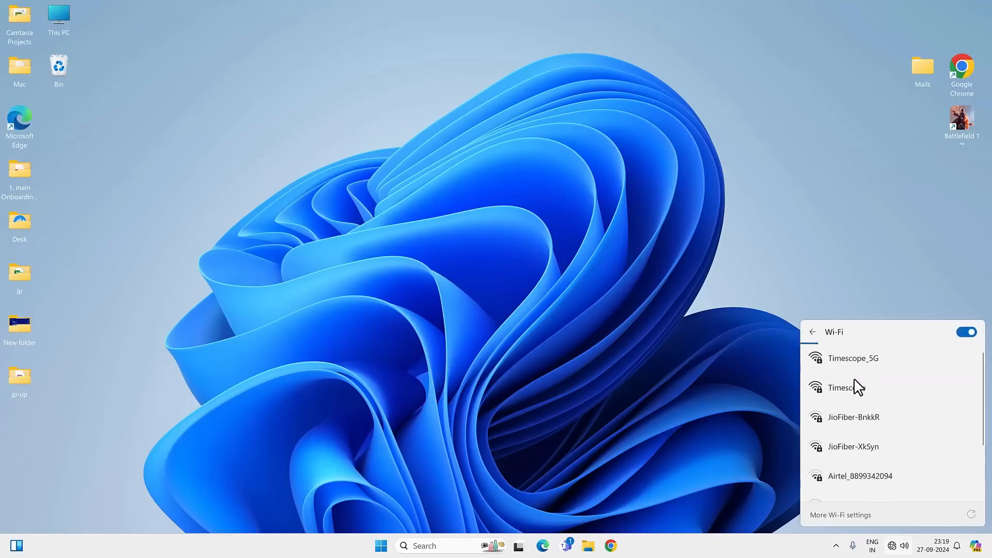
{"action": "left_click", "coordinate": [547, 316]}
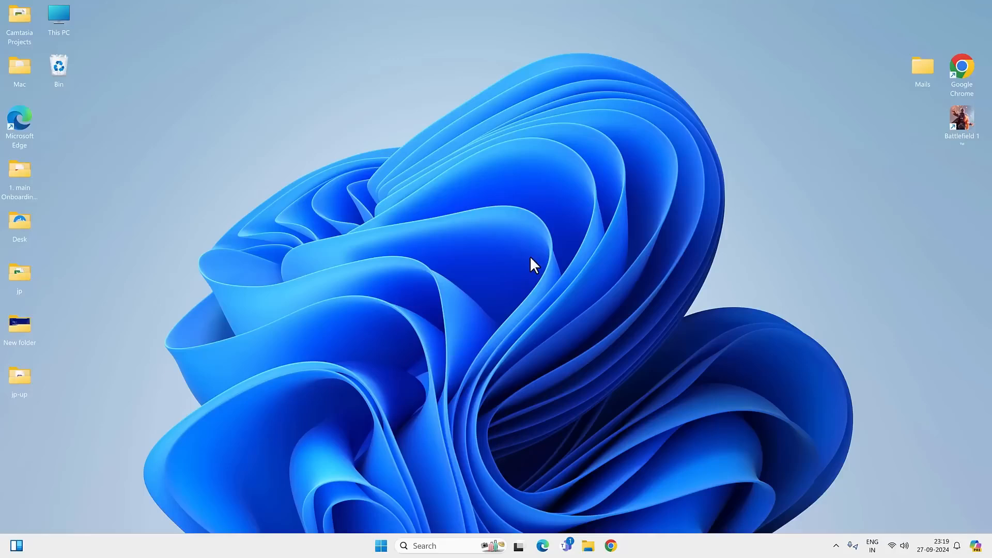
Switch to Google Chrome, search Google for asus drivers and open the official ASUS India Download Center.
{"action": "left_click", "coordinate": [611, 546]}
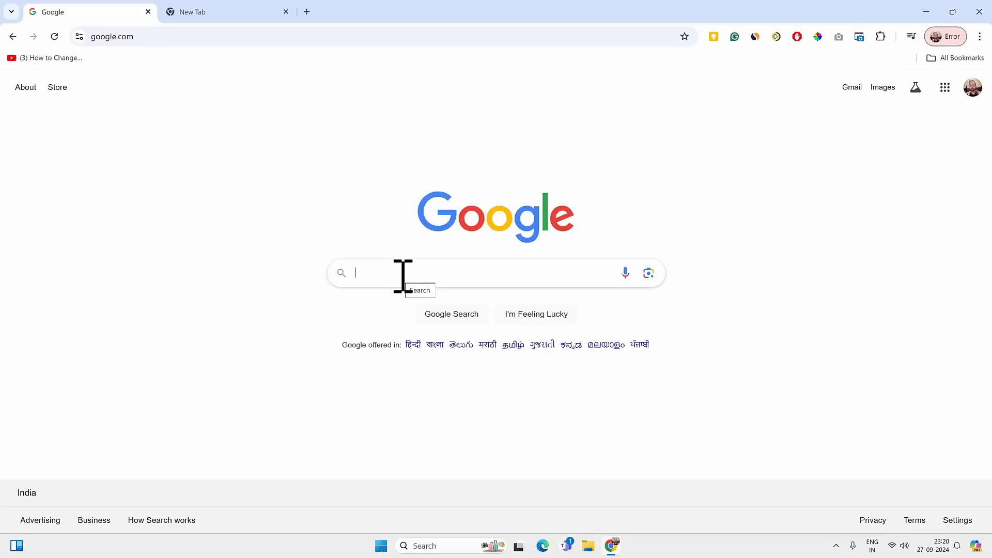
{"action": "type", "text": "asus"}
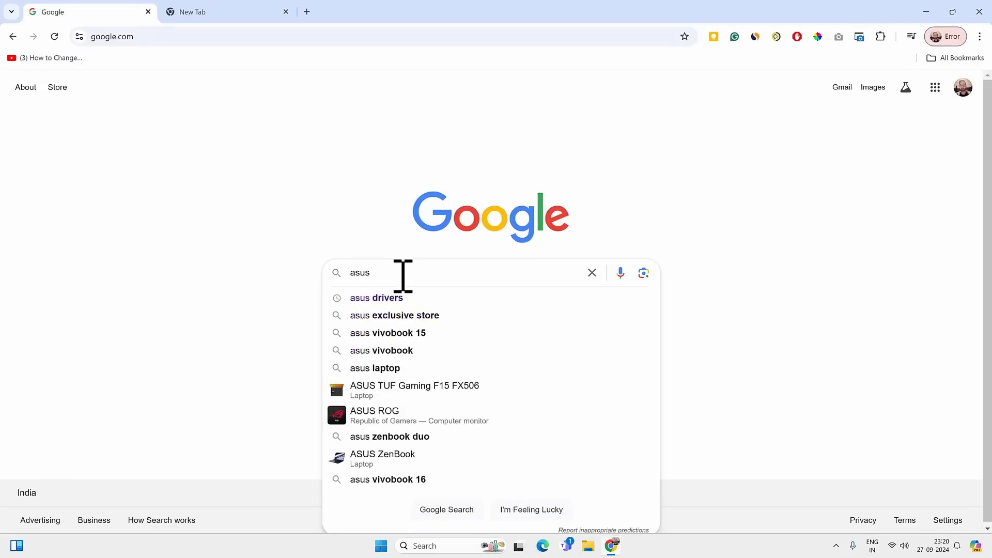
{"action": "key", "text": "Down"}
{"action": "key", "text": "Return"}
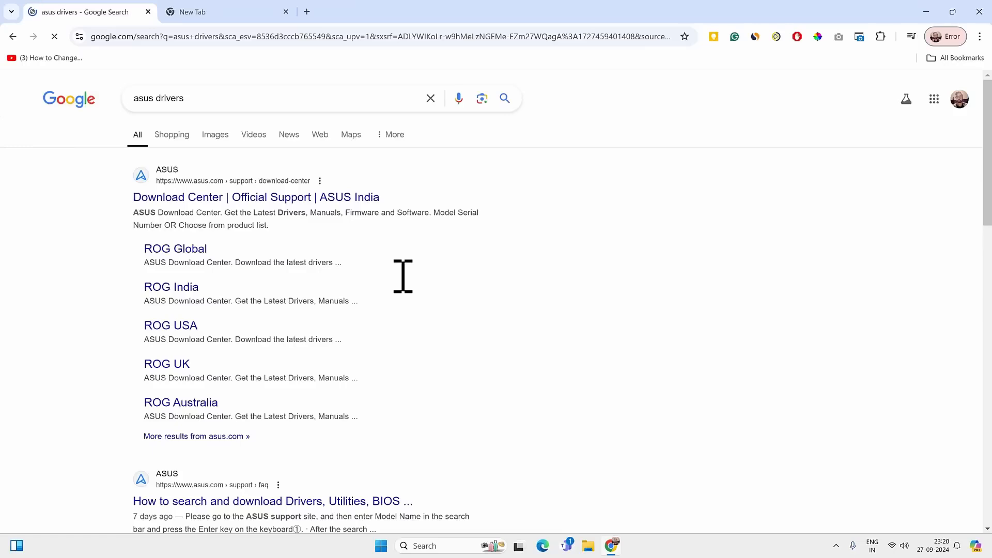
{"action": "left_click", "coordinate": [459, 187]}
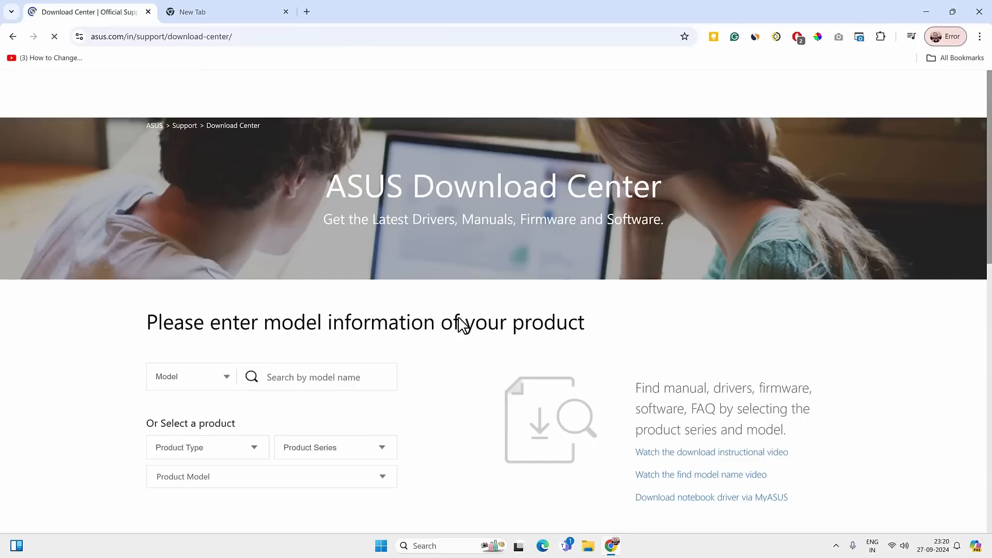
Select Laptops, StudioBook Series and model H7600HM in the Download Center, and open that model's Driver & Tools page.
{"action": "scroll", "coordinate": [471, 312], "scroll_direction": "down", "scroll_amount": 4}
{"action": "left_click", "coordinate": [234, 278]}
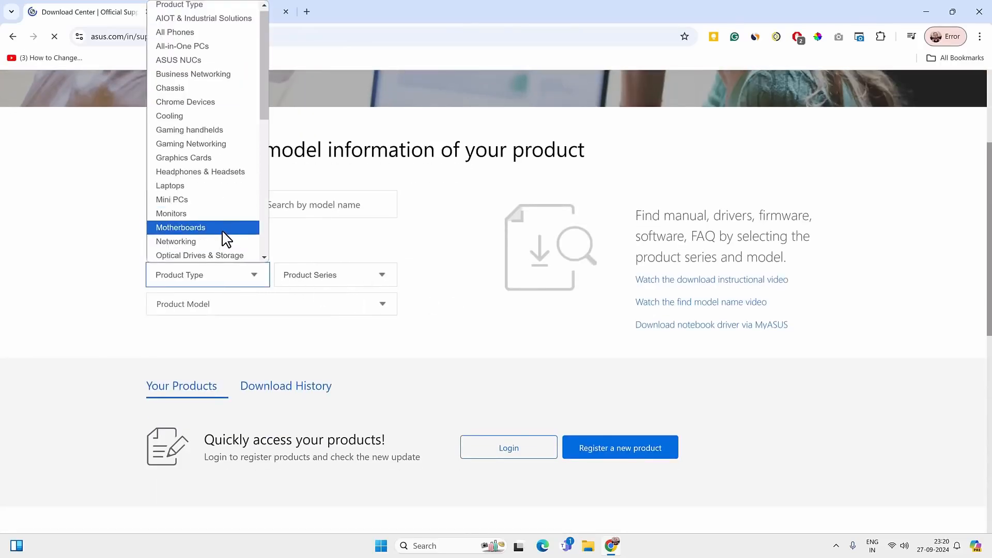
{"action": "left_click", "coordinate": [209, 186]}
{"action": "left_click", "coordinate": [320, 277]}
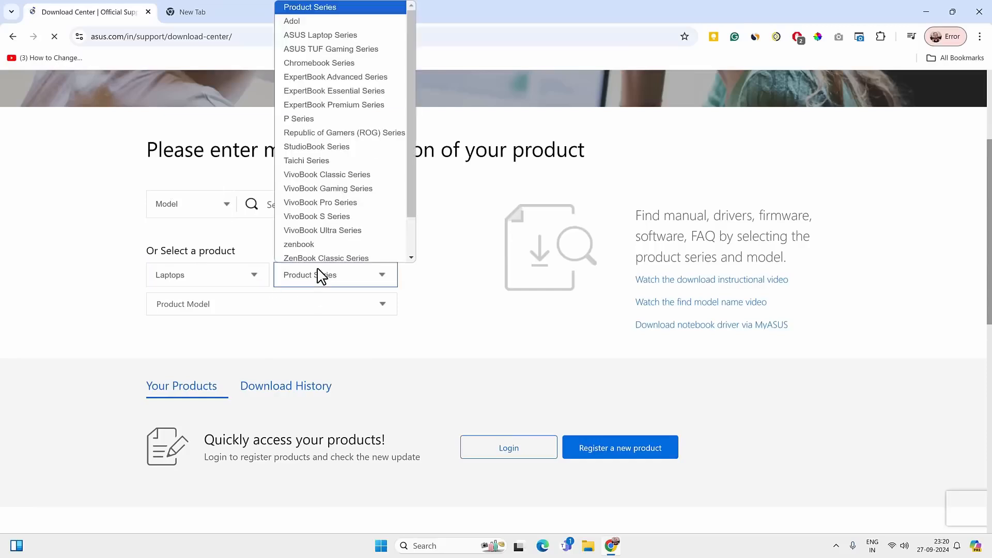
{"action": "left_click", "coordinate": [354, 144]}
{"action": "left_click", "coordinate": [248, 302]}
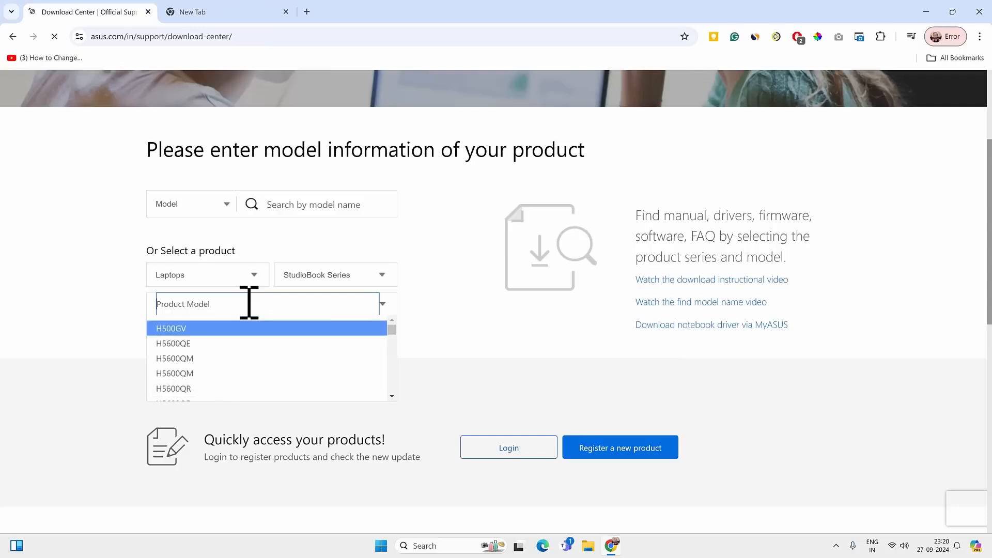
{"action": "scroll", "coordinate": [256, 361], "scroll_direction": "down", "scroll_amount": 5}
{"action": "left_click", "coordinate": [252, 351]}
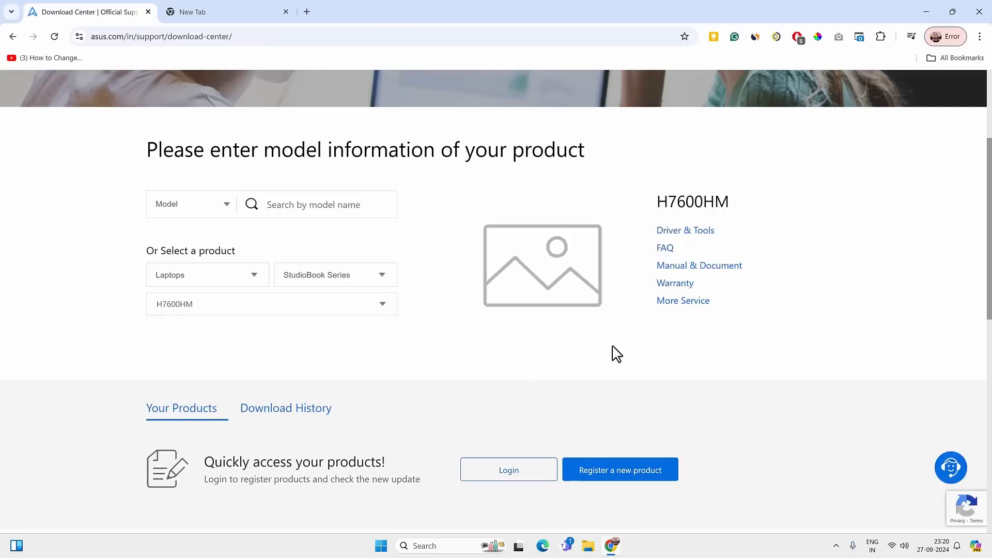
{"action": "left_click", "coordinate": [705, 232]}
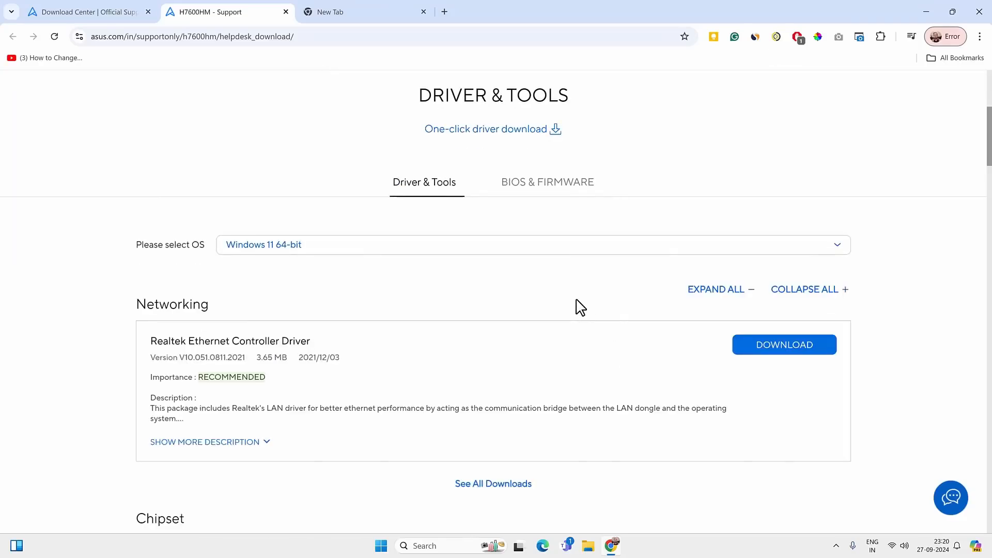
Show all Networking downloads for the H7600HM on Windows 11 64-bit and locate the Intel WLAN Driver.
{"action": "scroll", "coordinate": [575, 302], "scroll_direction": "down", "scroll_amount": 5}
{"action": "scroll", "coordinate": [548, 312], "scroll_direction": "down", "scroll_amount": 4}
{"action": "scroll", "coordinate": [546, 307], "scroll_direction": "up", "scroll_amount": 5}
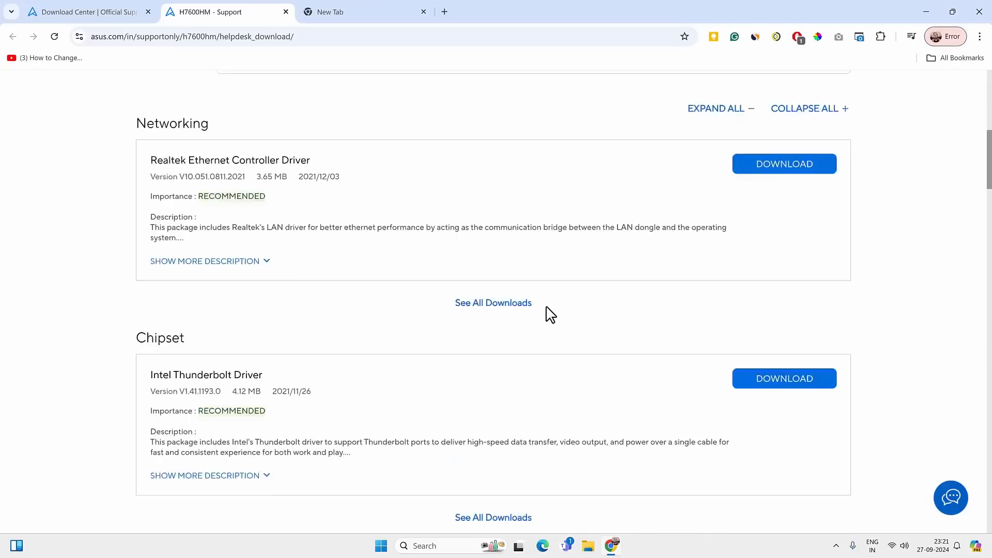
{"action": "scroll", "coordinate": [549, 304], "scroll_direction": "up", "scroll_amount": 2}
{"action": "left_click", "coordinate": [503, 349]}
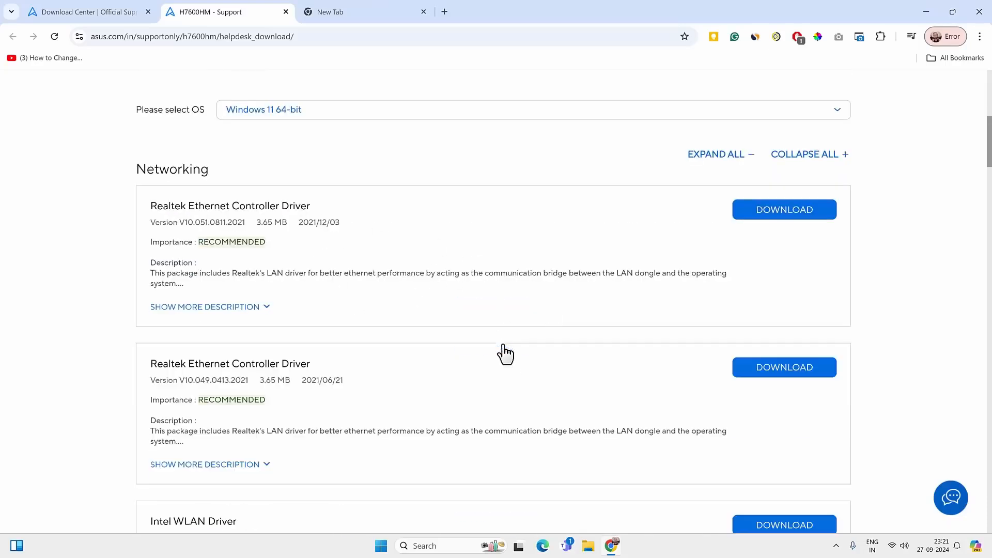
{"action": "scroll", "coordinate": [489, 321], "scroll_direction": "down", "scroll_amount": 3}
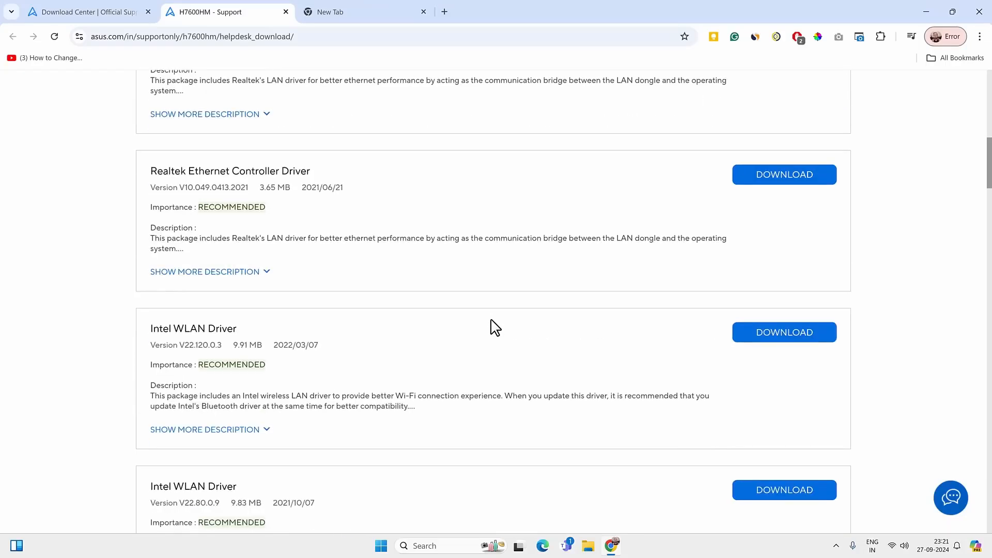
{"action": "scroll", "coordinate": [491, 320], "scroll_direction": "down", "scroll_amount": 2}
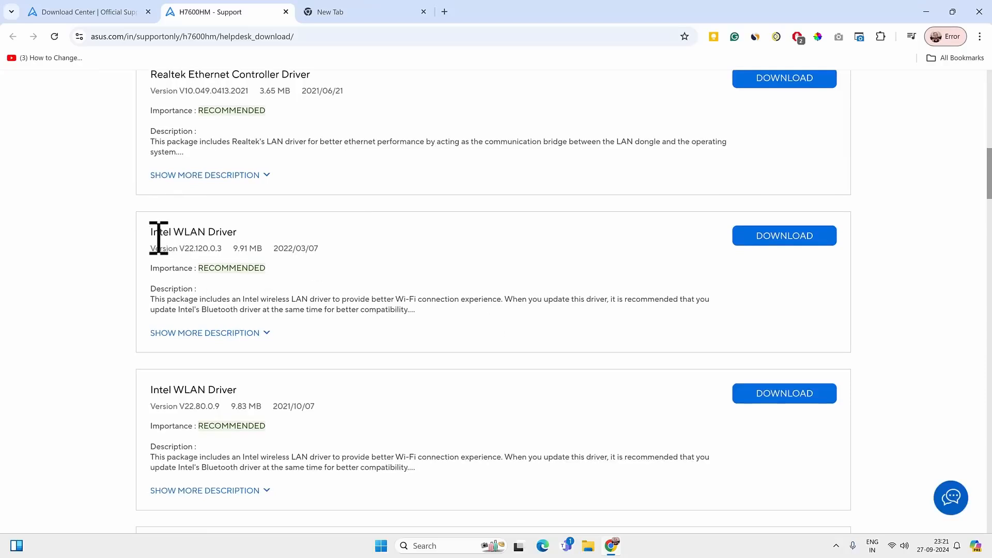
{"action": "left_click_drag", "start_coordinate": [150, 233], "coordinate": [237, 230]}
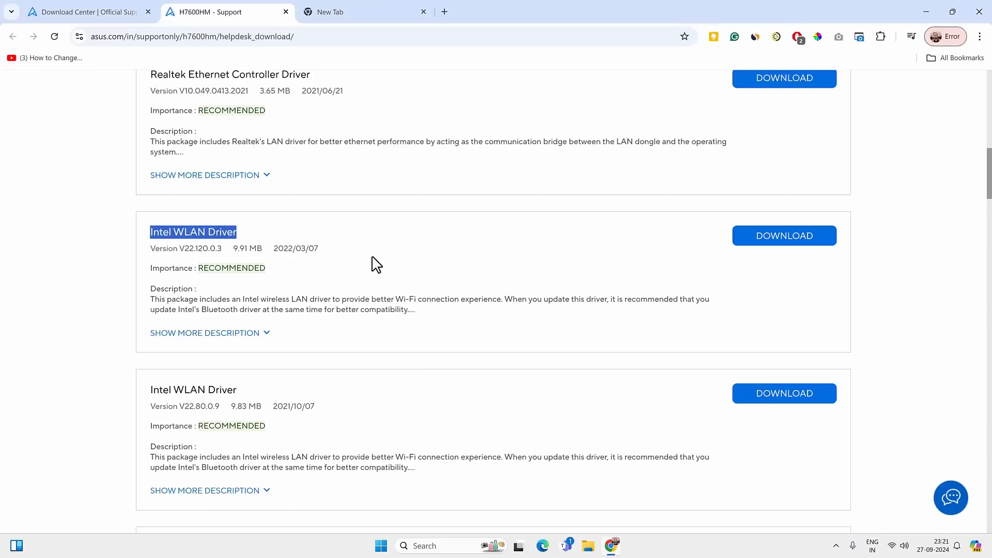
Download and launch the Intel WLAN Driver version V22.120.0.3 installer, and minimize the browser.
{"action": "scroll", "coordinate": [372, 256], "scroll_direction": "down", "scroll_amount": 1}
{"action": "left_click", "coordinate": [785, 182]}
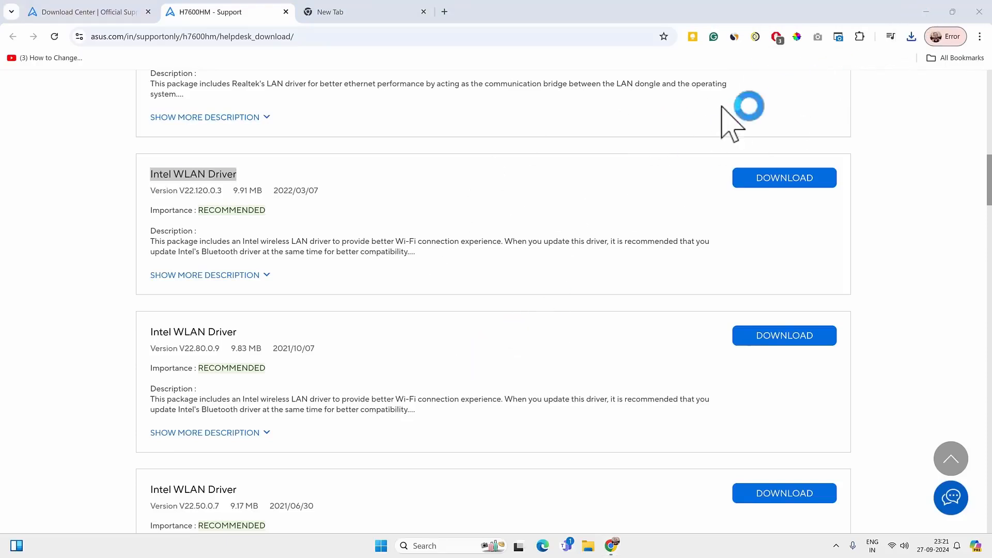
{"action": "left_click", "coordinate": [927, 11]}
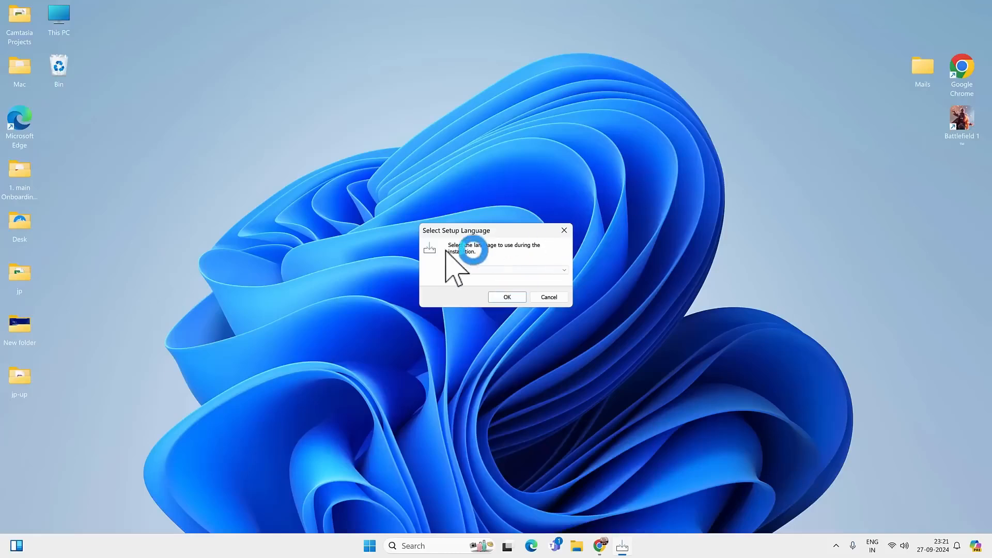
Go through the Intel WLAN Driver setup wizard as far as the License Agreement and exit without installing.
{"action": "left_click", "coordinate": [519, 296]}
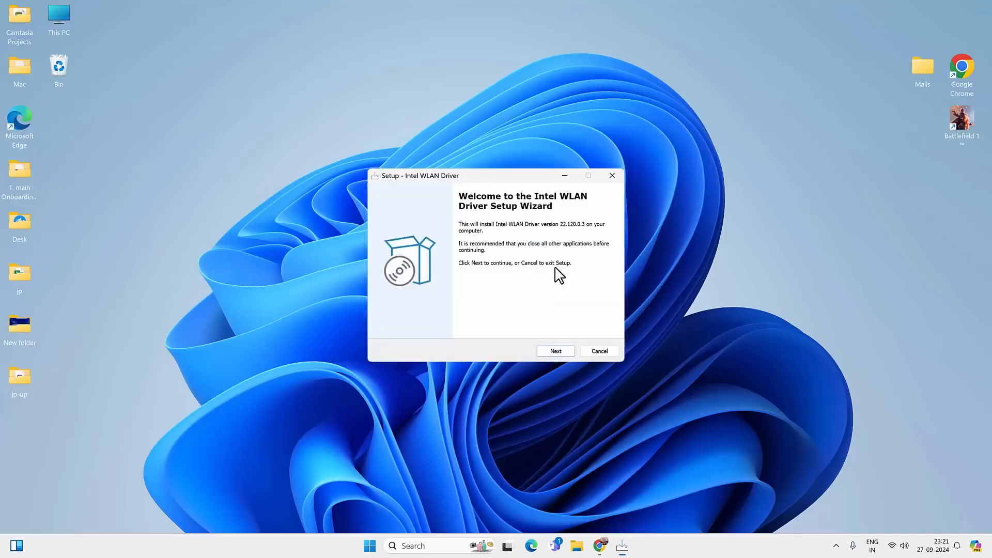
{"action": "left_click", "coordinate": [563, 350]}
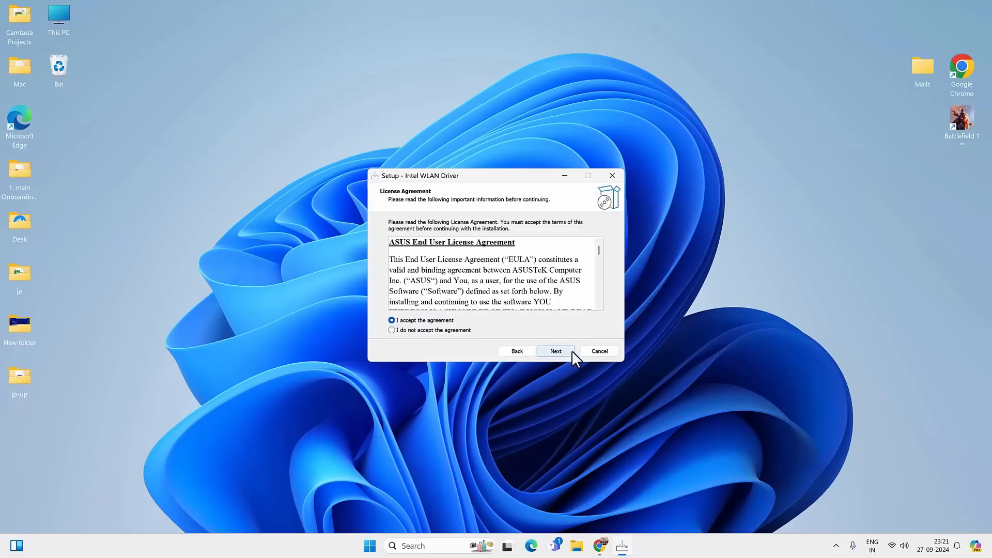
{"action": "left_click", "coordinate": [612, 175]}
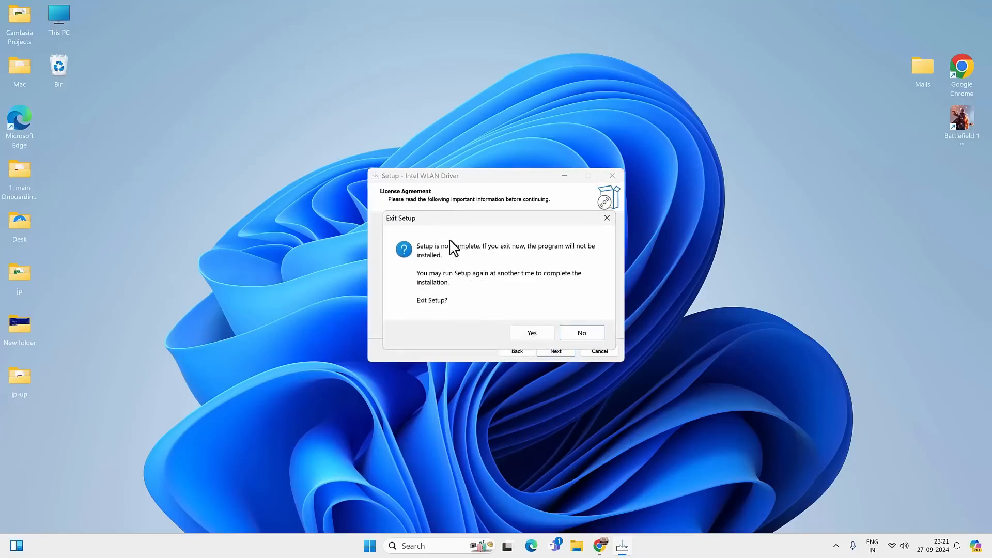
{"action": "key", "text": "Return"}
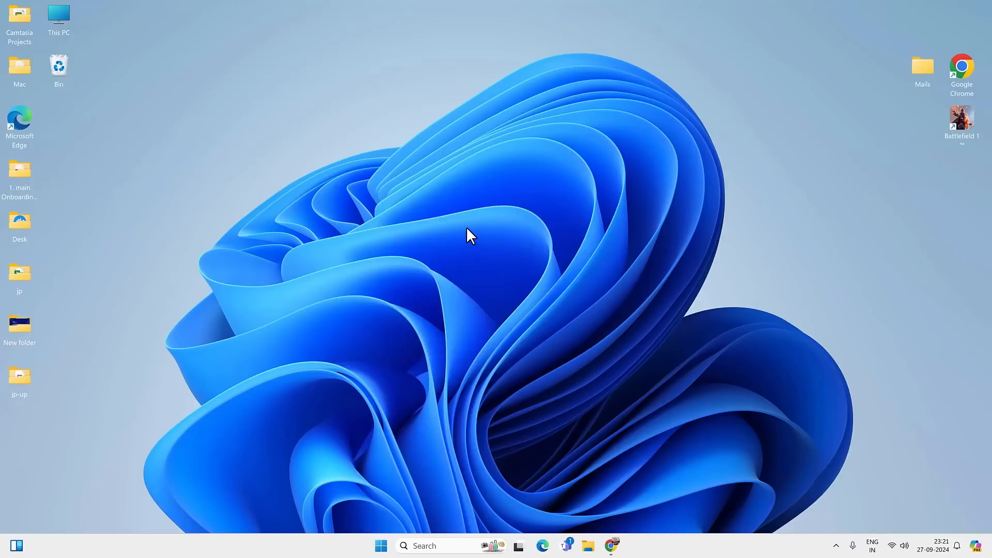